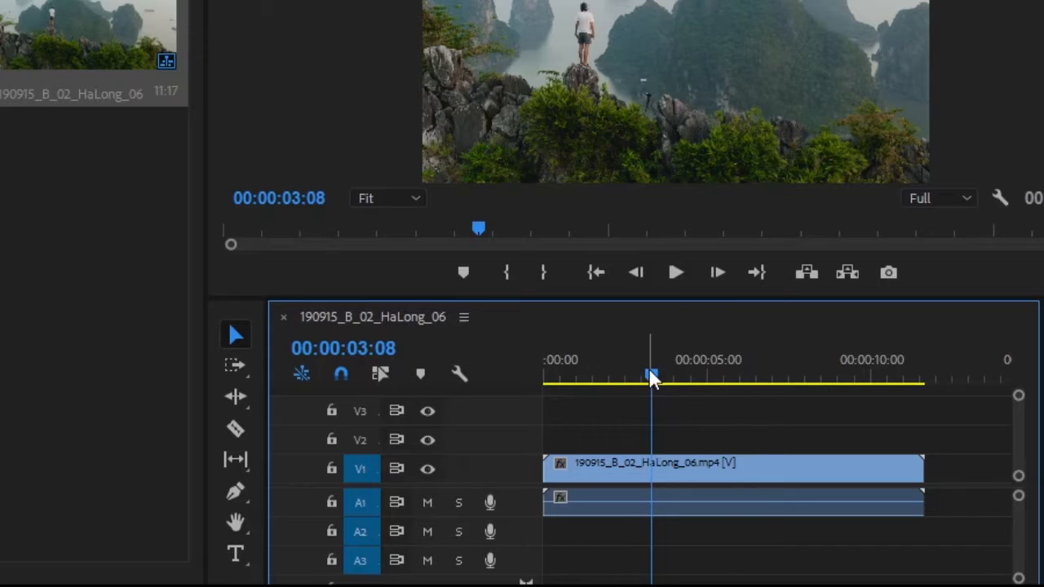
# Razor the V1 clip into five consecutive two-frame pieces, starting at 00:00:04:06.
pyautogui.moveTo(650, 375)
pyautogui.mouseDown()
pyautogui.moveTo(560, 377)
pyautogui.moveTo(748, 382)
pyautogui.moveTo(657, 392)
pyautogui.moveTo(563, 377)
pyautogui.moveTo(643, 377)
pyautogui.mouseUp()
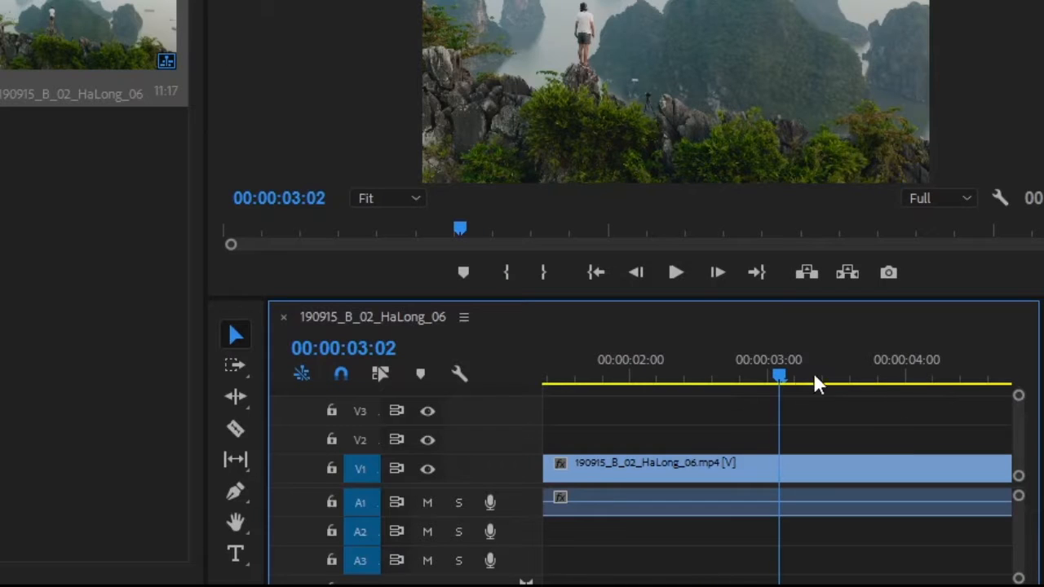
pyautogui.moveTo(773, 376); pyautogui.dragTo(766, 378)
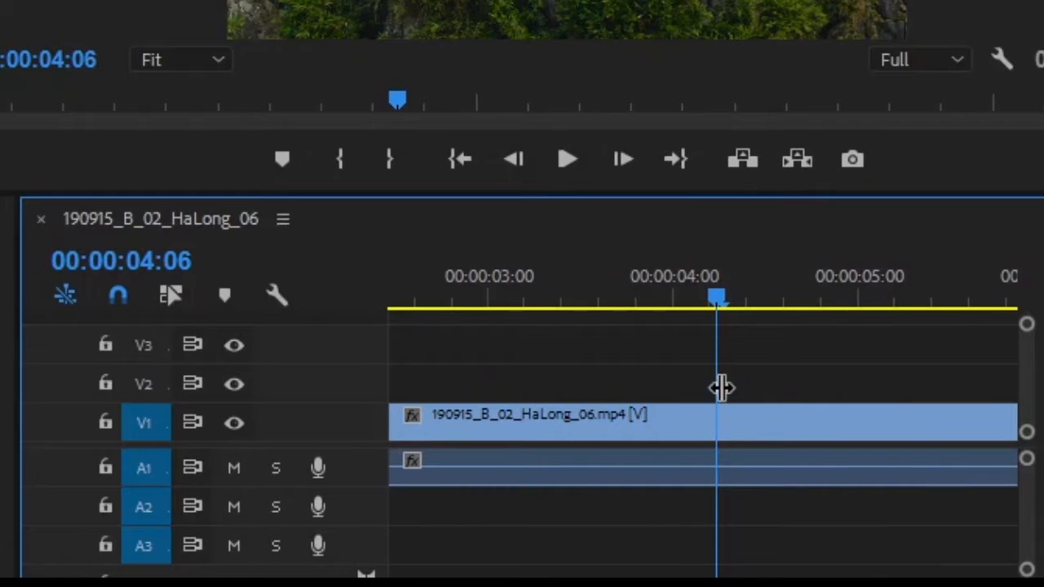
pyautogui.click(735, 424)
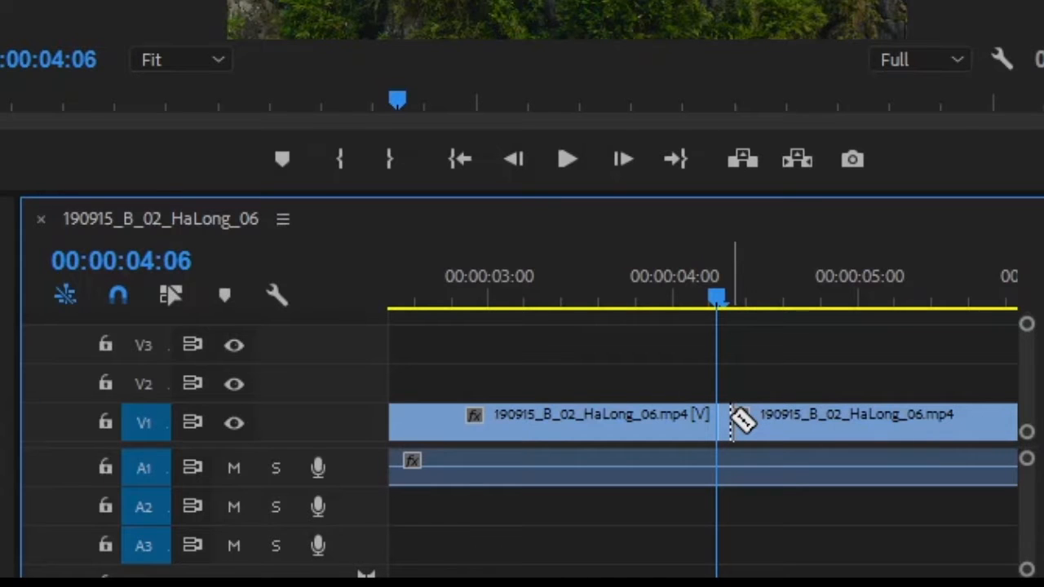
pyautogui.click(747, 423)
pyautogui.click(760, 423)
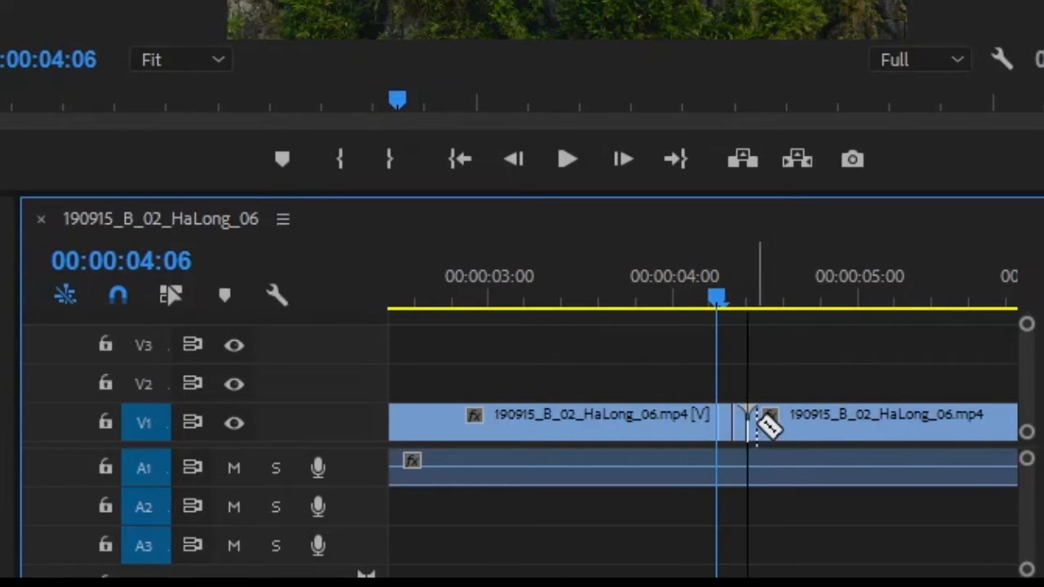
pyautogui.click(774, 421)
pyautogui.click(787, 420)
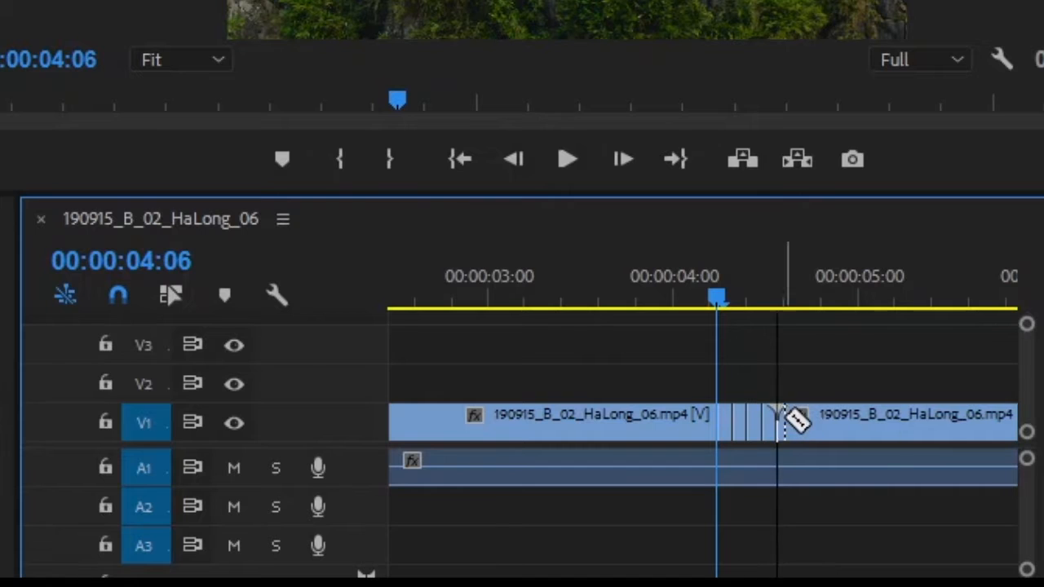
pyautogui.click(794, 420)
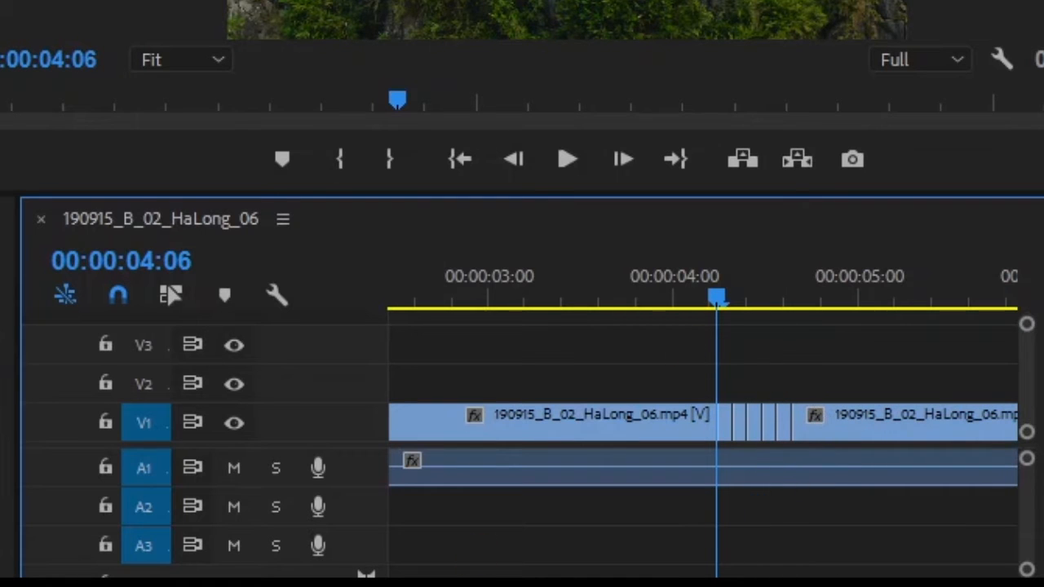
# Delete every other short piece on V1, at 00:00:04:06, 00:00:04:10 and 00:00:04:14, leaving the gaps open.
pyautogui.press('-')
pyautogui.press('=')
pyautogui.press('=')
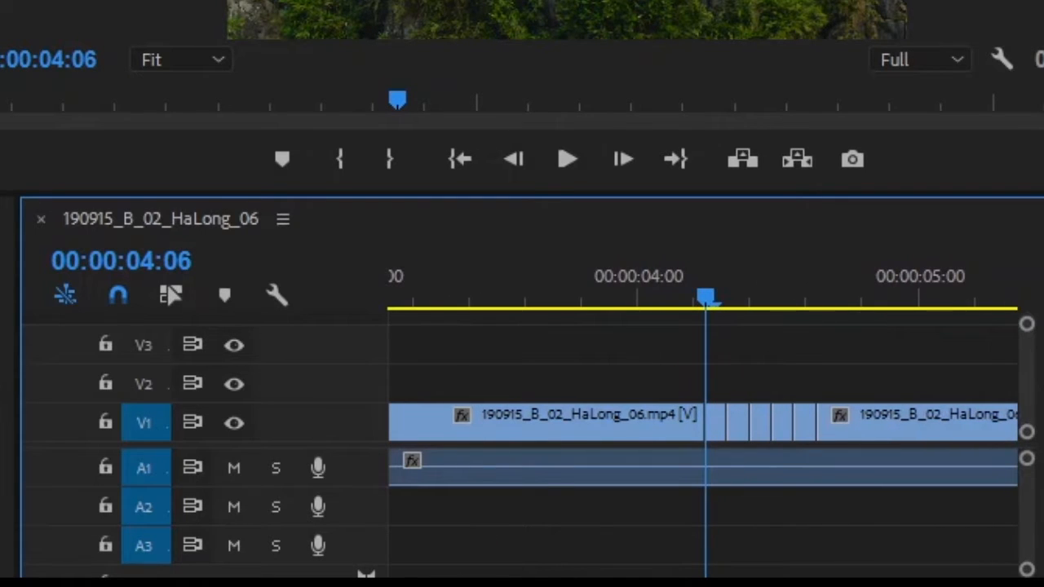
pyautogui.press('=')
pyautogui.press('=')
pyautogui.press('=')
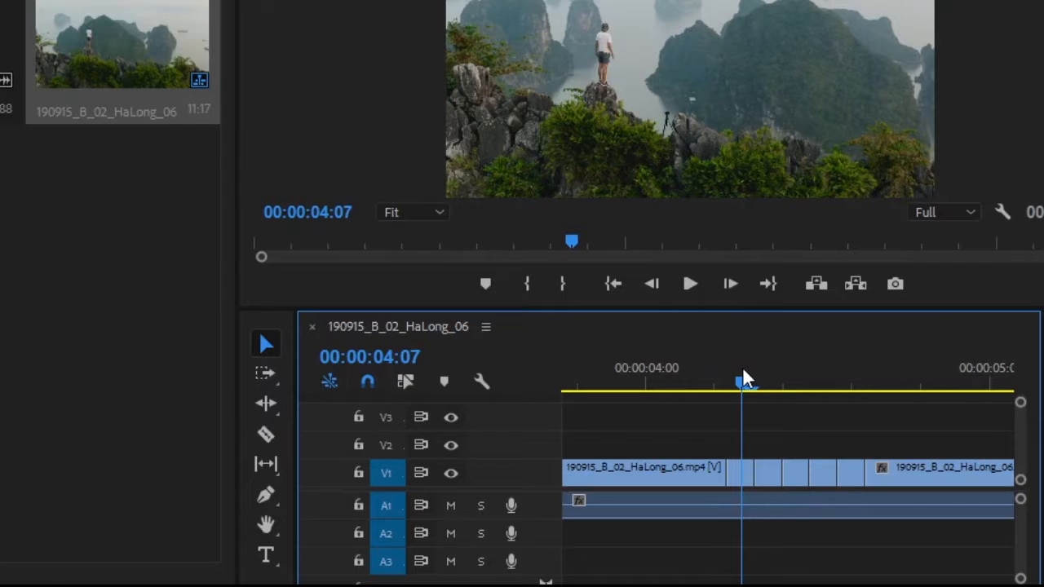
pyautogui.click(741, 474)
pyautogui.press('Delete')
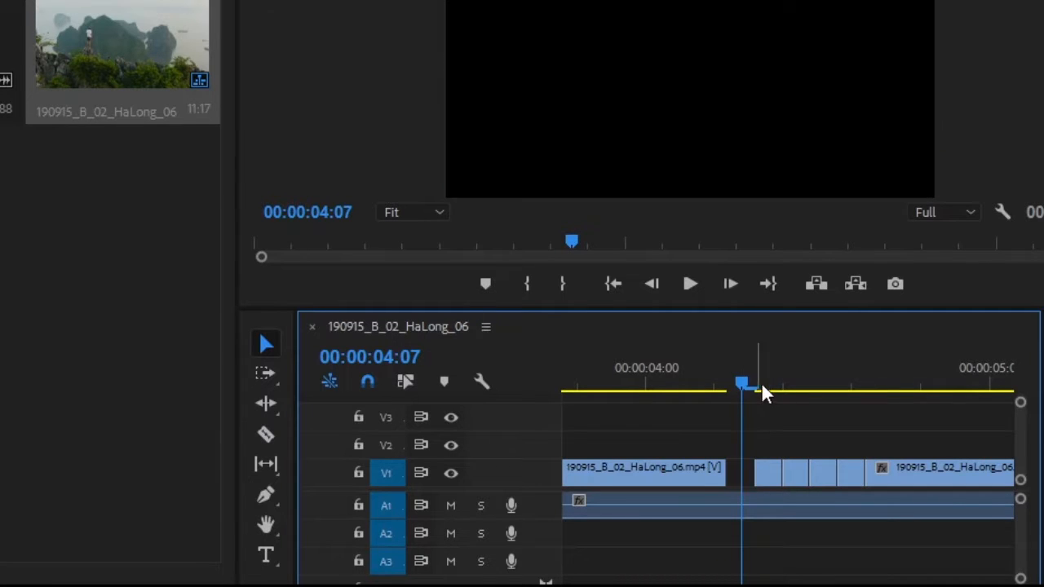
pyautogui.click(797, 380)
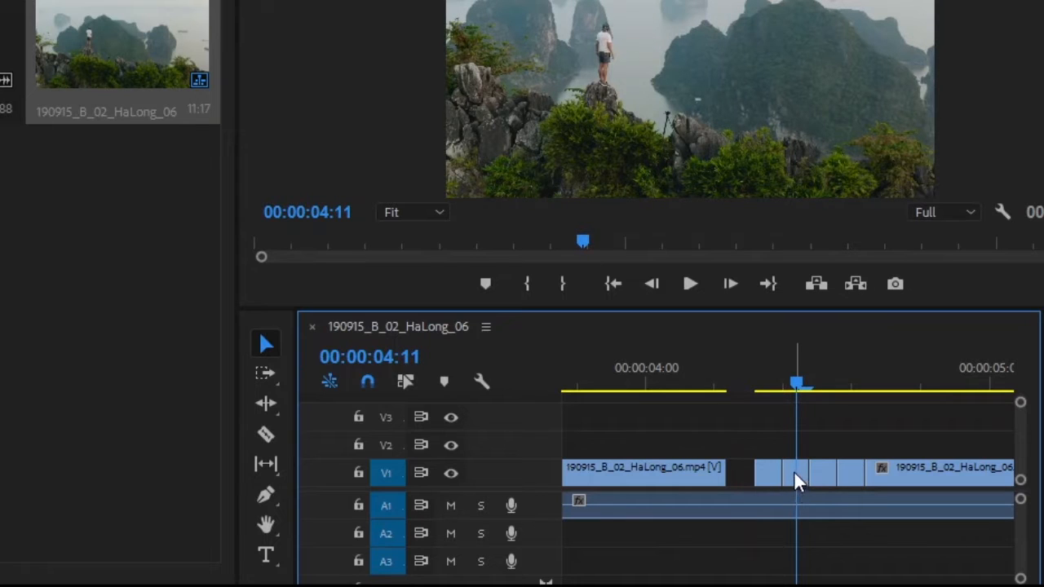
pyautogui.click(852, 479)
pyautogui.press('Delete')
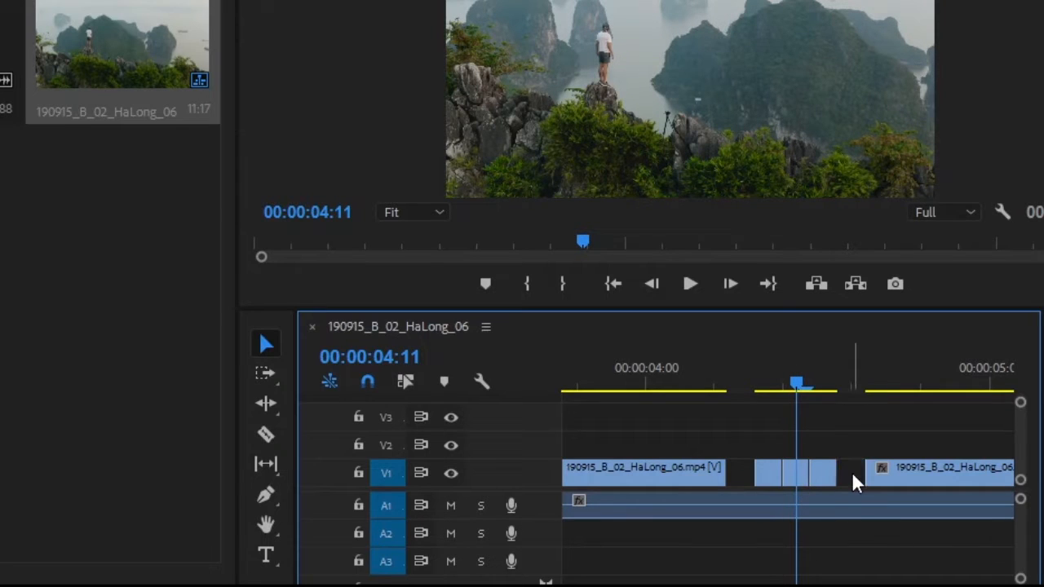
pyautogui.click(798, 480)
pyautogui.press('Delete')
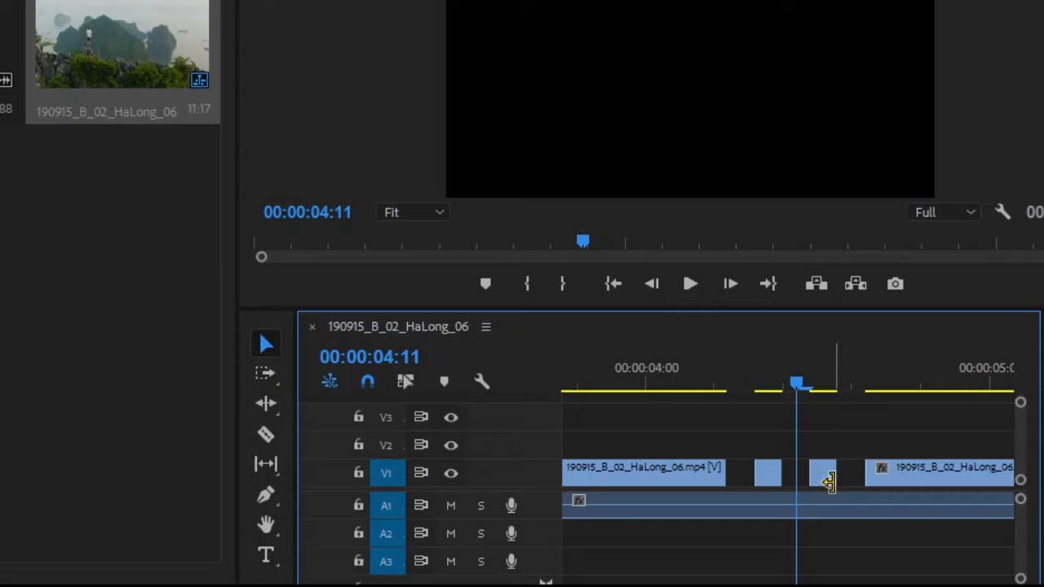
# Split the remaining short piece at 00:00:04:12 in half, and duplicate the piece at 00:00:04:08 onto V2.
pyautogui.press('c')
pyautogui.click(824, 472)
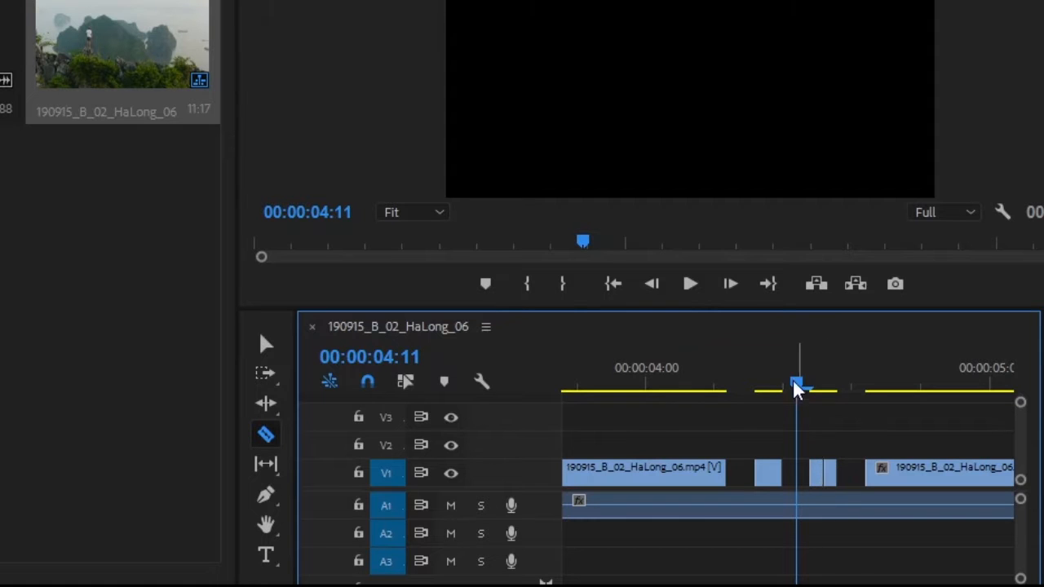
pyautogui.moveTo(797, 382); pyautogui.dragTo(867, 380)
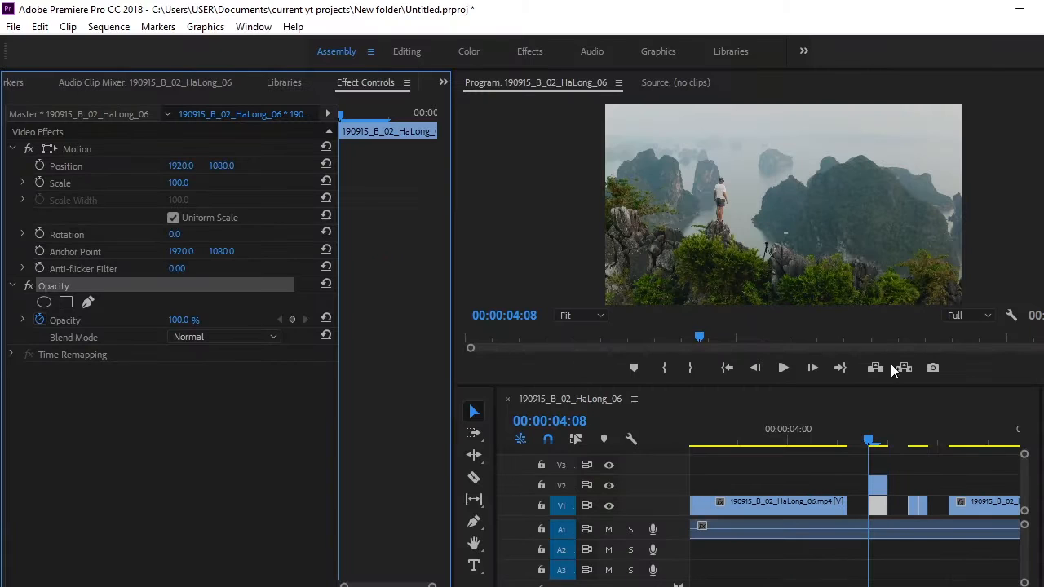
# Set the V2 copy at 00:00:04:08 to 50% opacity and its horizontal position to 1880.
pyautogui.click(878, 486)
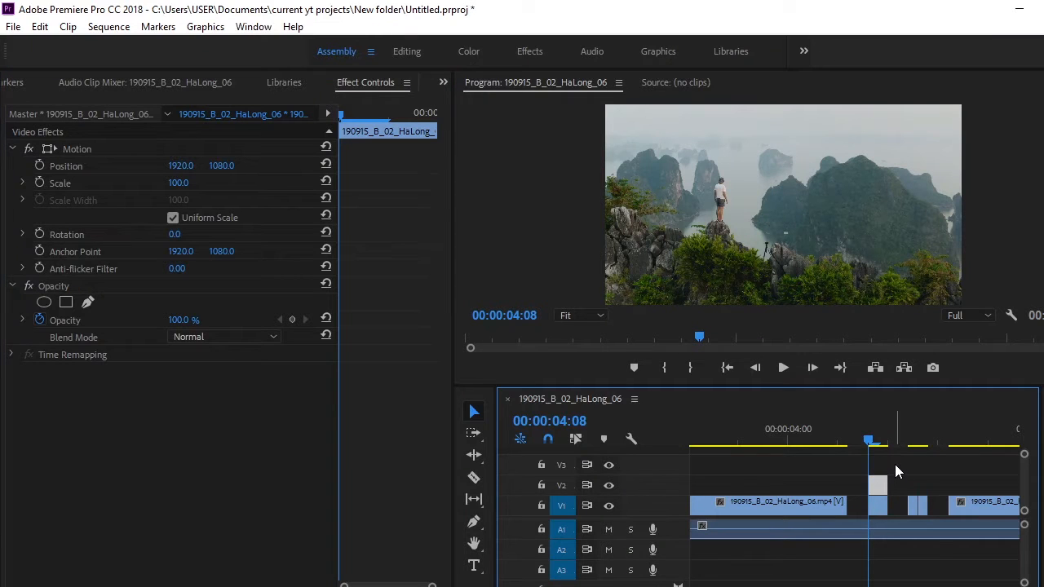
pyautogui.click(192, 316)
pyautogui.write('50')
pyautogui.press('Return')
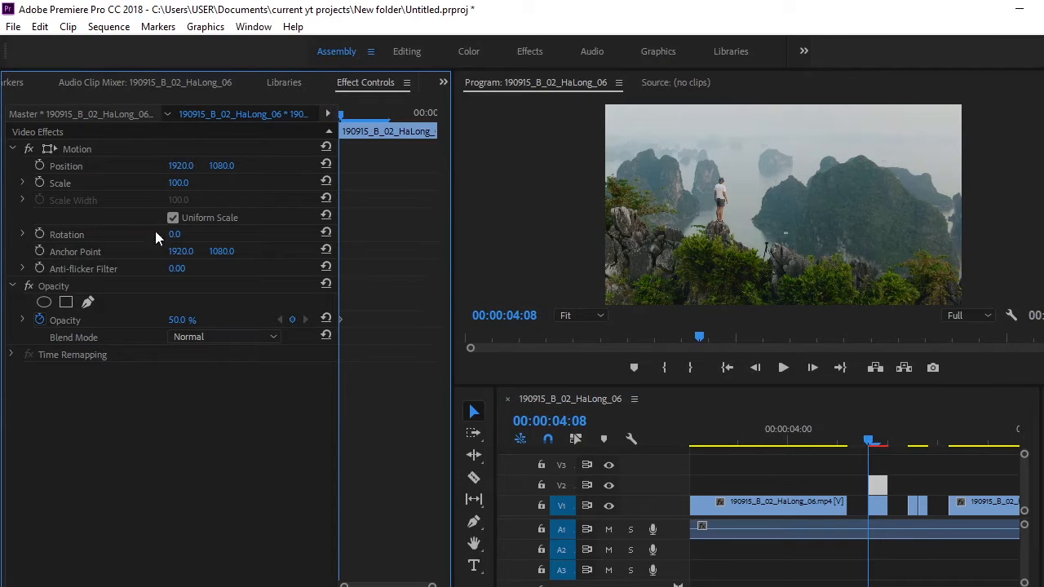
pyautogui.moveTo(181, 165); pyautogui.dragTo(150, 165)
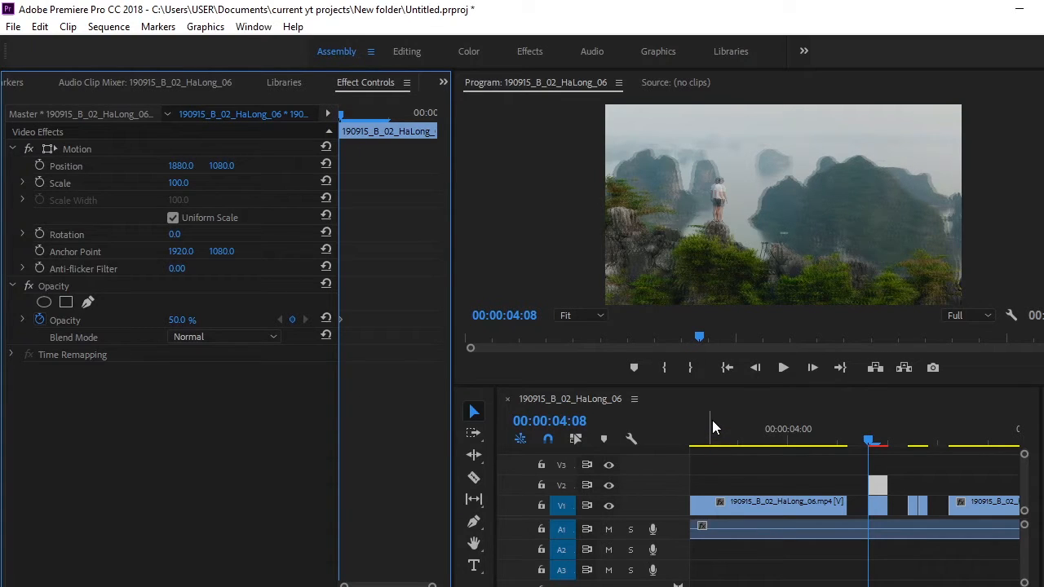
# Duplicate the one-frame piece at 00:00:04:12 onto V2, giving the copy 56% opacity and a horizontal position of 1874.
pyautogui.moveTo(867, 440)
pyautogui.mouseDown()
pyautogui.moveTo(839, 422)
pyautogui.moveTo(868, 424)
pyautogui.mouseUp()
pyautogui.press('space')
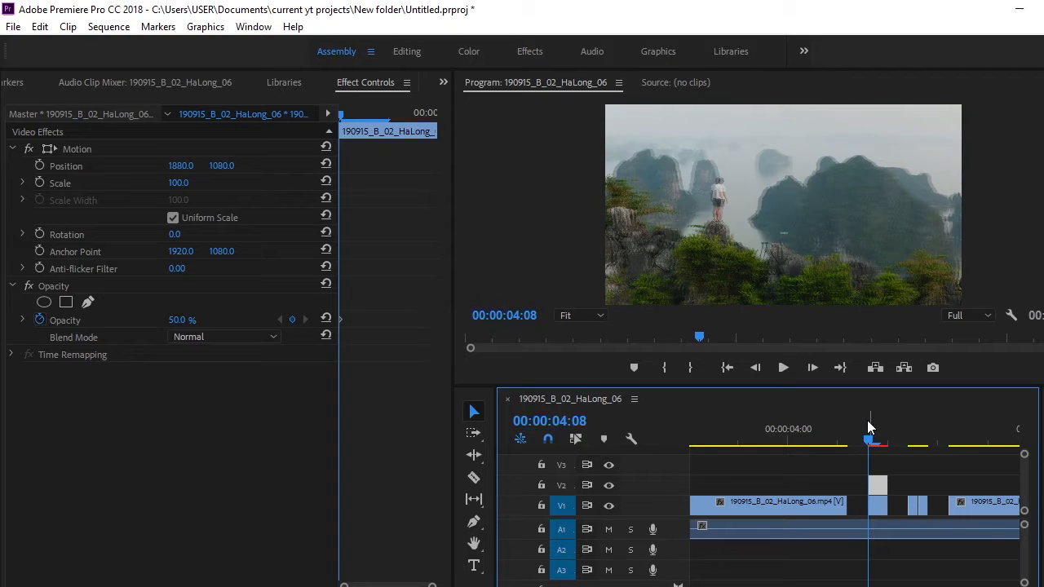
pyautogui.click(903, 423)
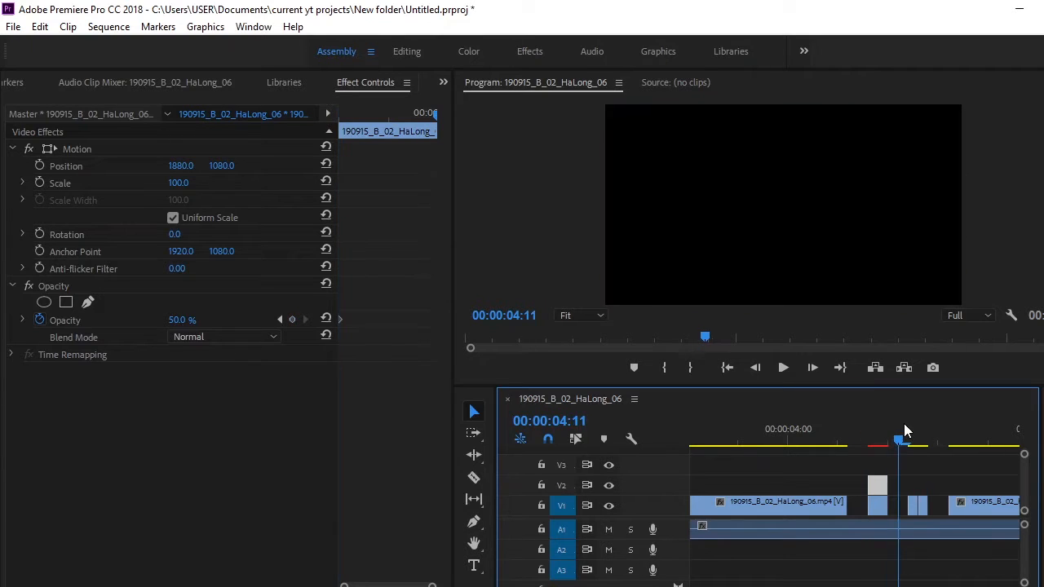
pyautogui.click(908, 425)
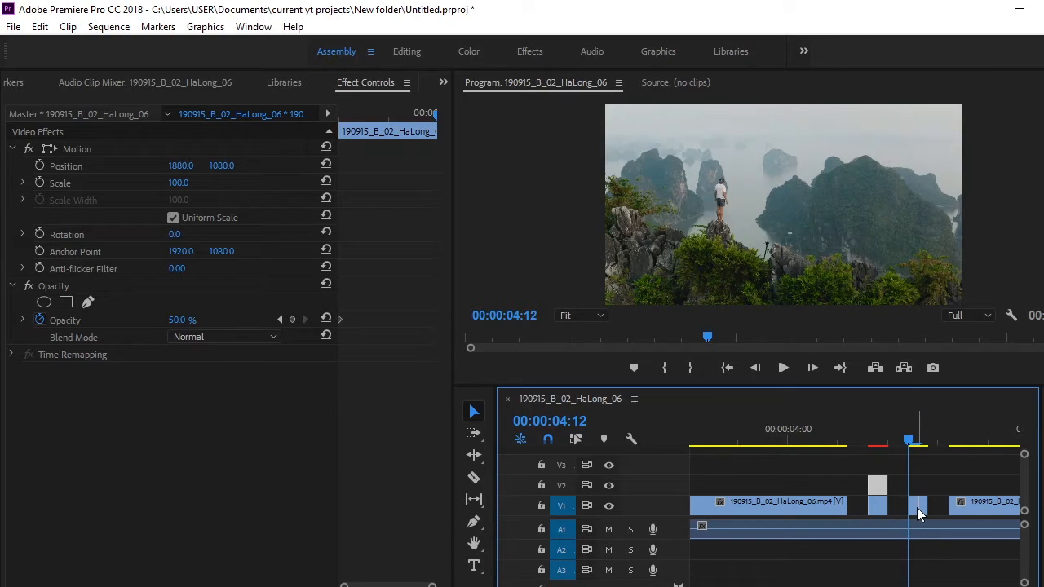
pyautogui.click(913, 509)
pyautogui.moveTo(912, 507); pyautogui.dragTo(912, 488)
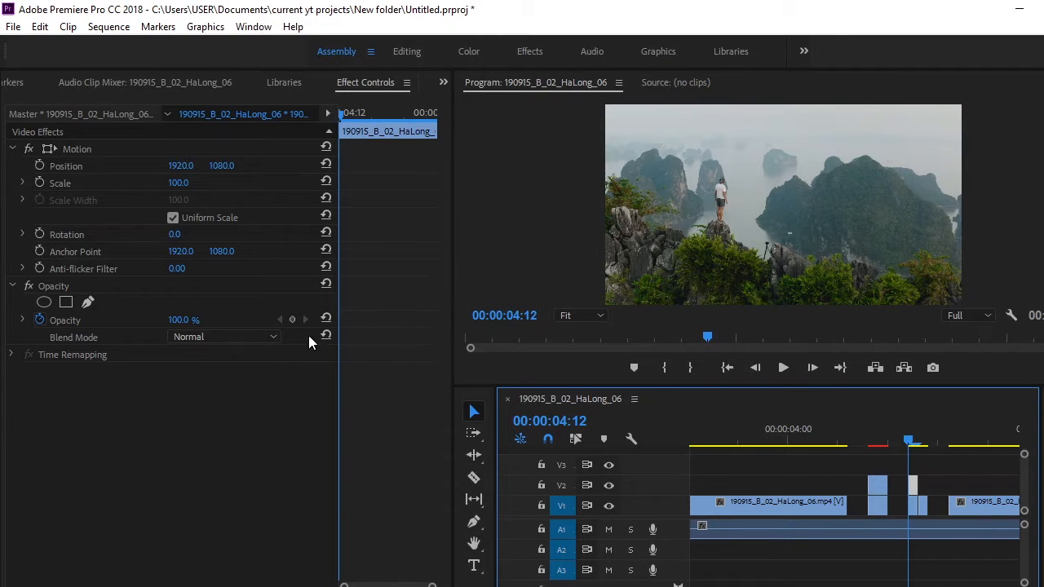
pyautogui.moveTo(197, 320); pyautogui.dragTo(185, 320)
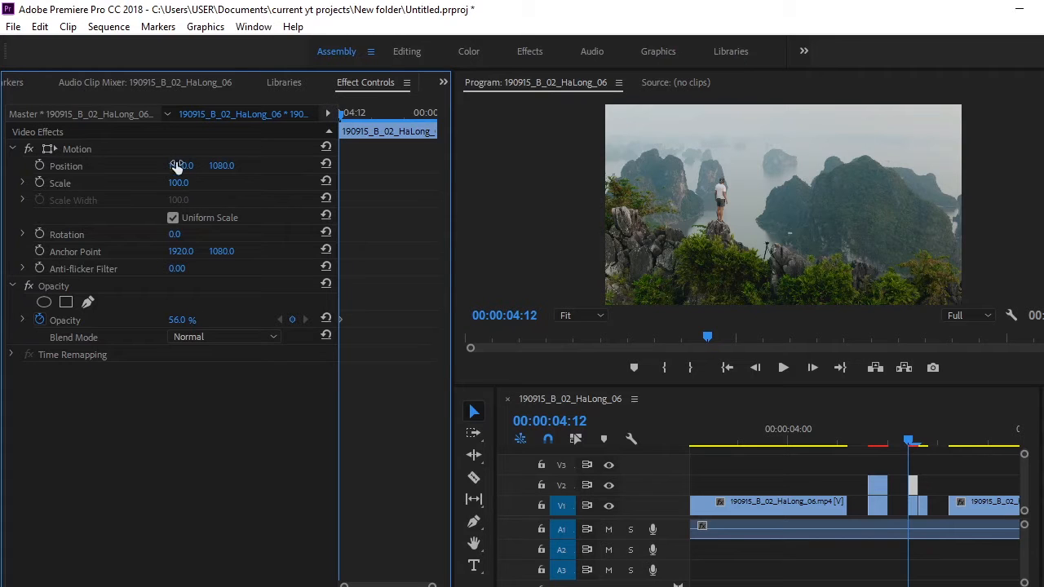
pyautogui.moveTo(178, 165); pyautogui.dragTo(141, 166)
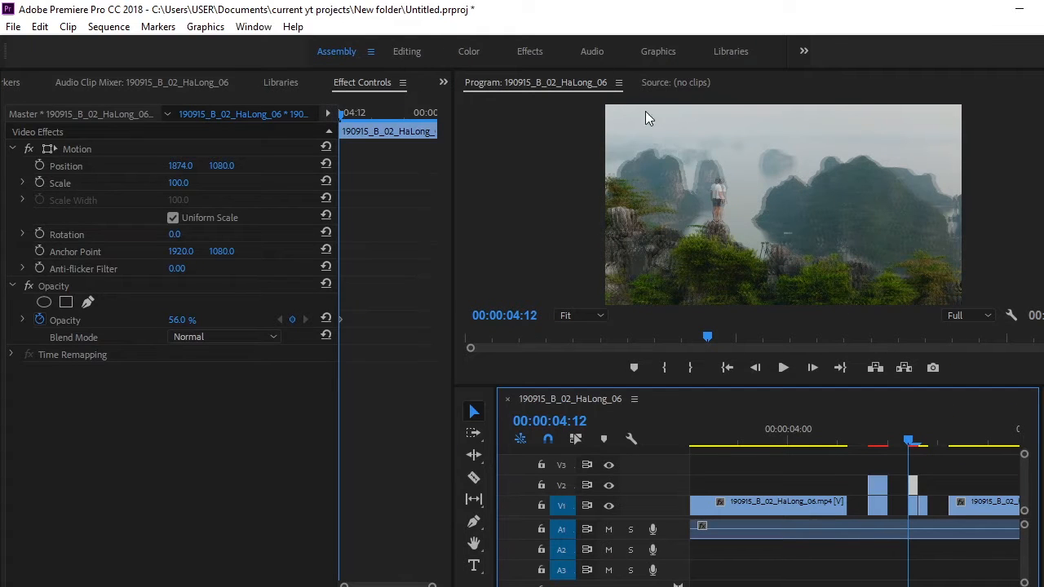
# Bring up the Lumetri Color controls and play back the cut section from 00:00:04:03.
pyautogui.click(253, 26)
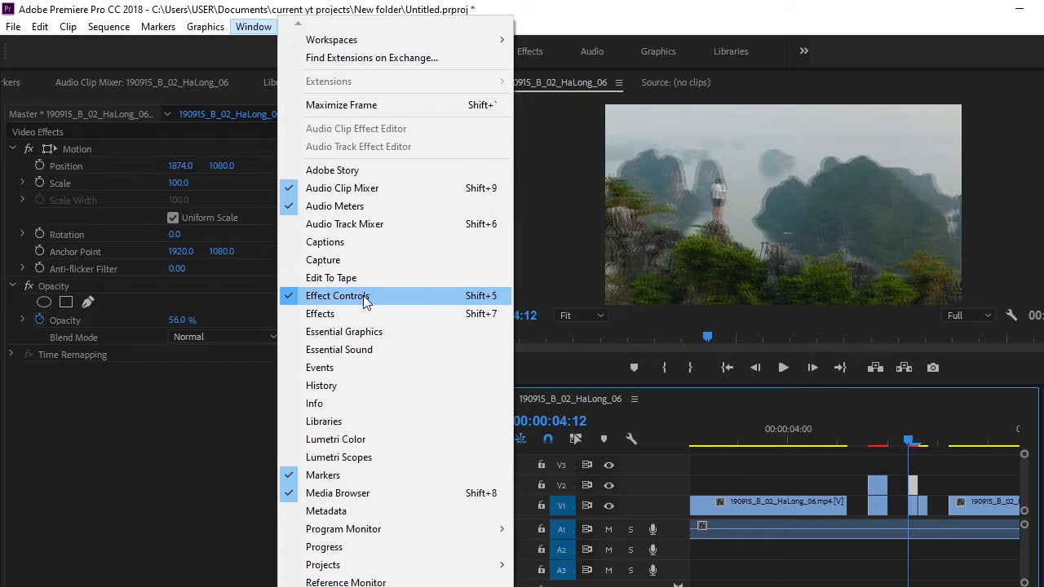
pyautogui.click(380, 441)
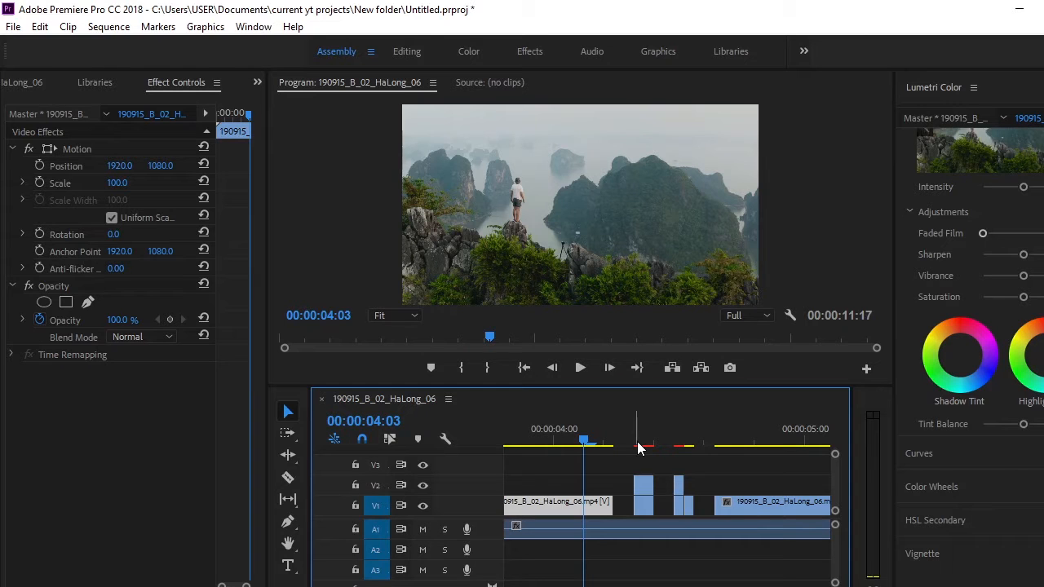
pyautogui.press('space')
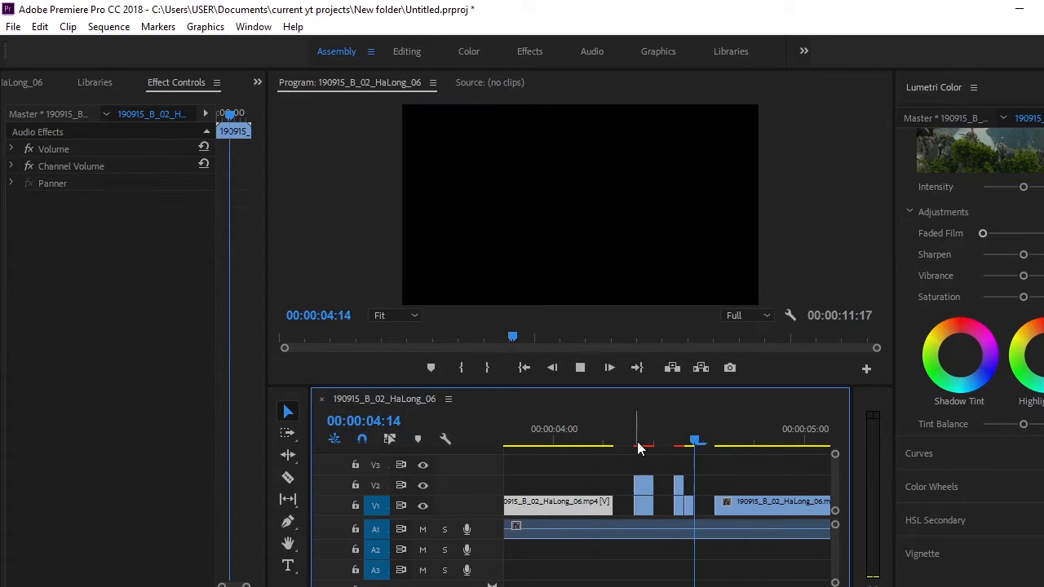
pyautogui.moveTo(595, 441); pyautogui.dragTo(585, 445)
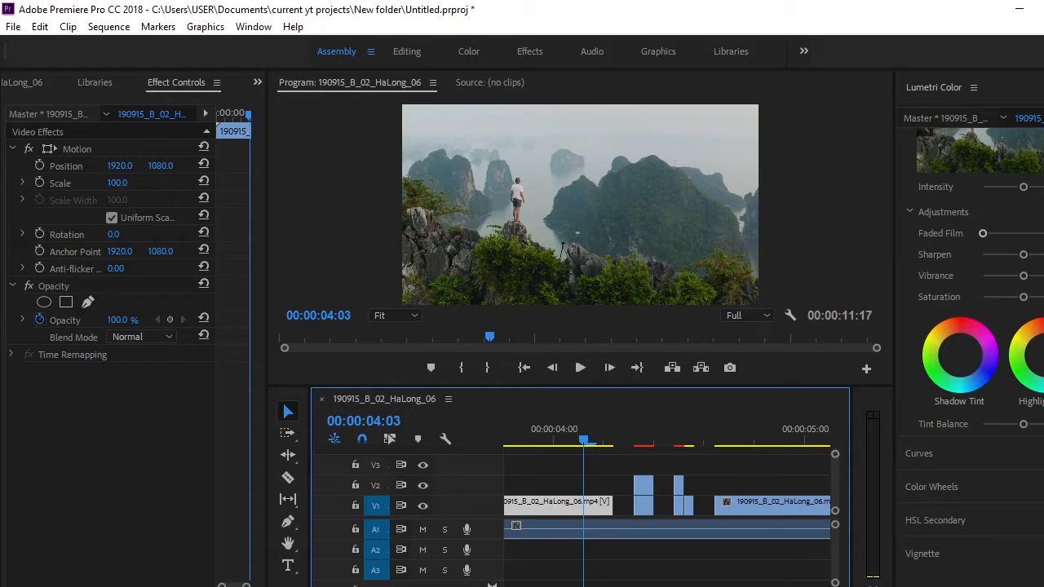
# Lower Sharpen, raise Vibrance and slightly reduce Saturation in Lumetri Color for the V1 piece at 00:00:04:12, and preview the result.
pyautogui.click(685, 486)
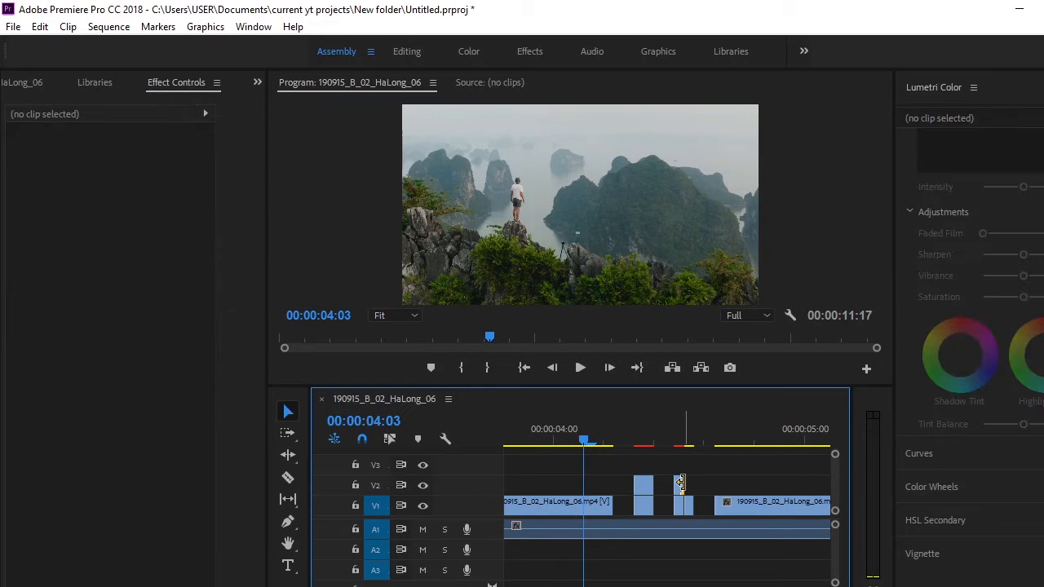
pyautogui.click(681, 486)
pyautogui.moveTo(667, 438); pyautogui.dragTo(675, 438)
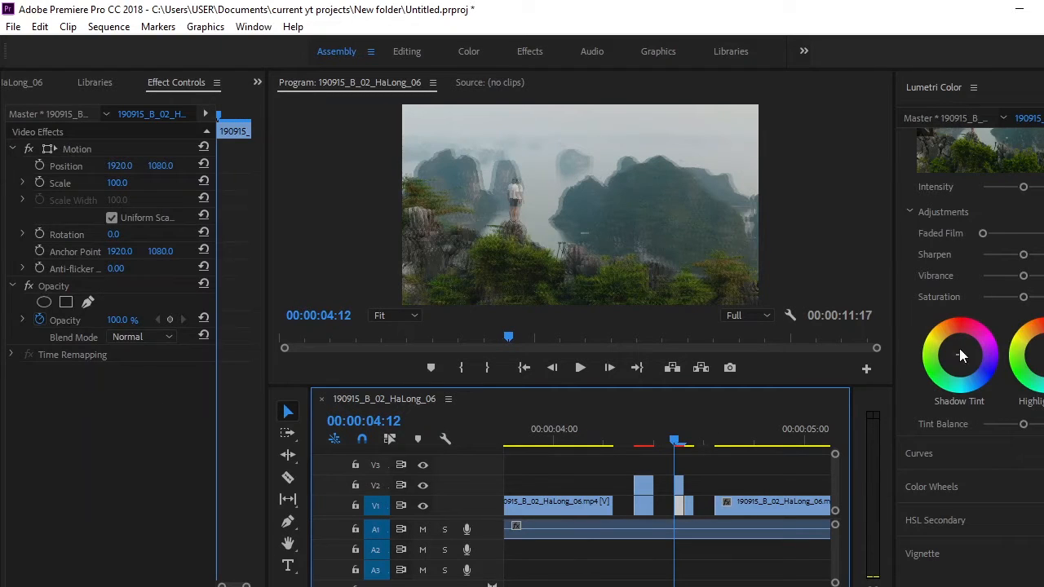
pyautogui.moveTo(1024, 254); pyautogui.dragTo(1012, 254)
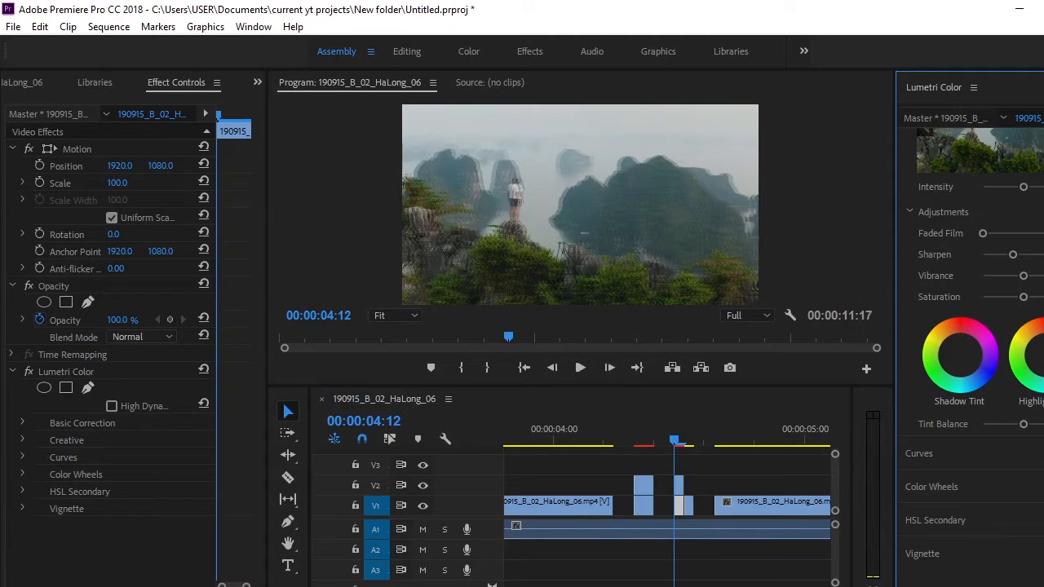
pyautogui.moveTo(1024, 275); pyautogui.dragTo(1020, 297)
pyautogui.press('space')
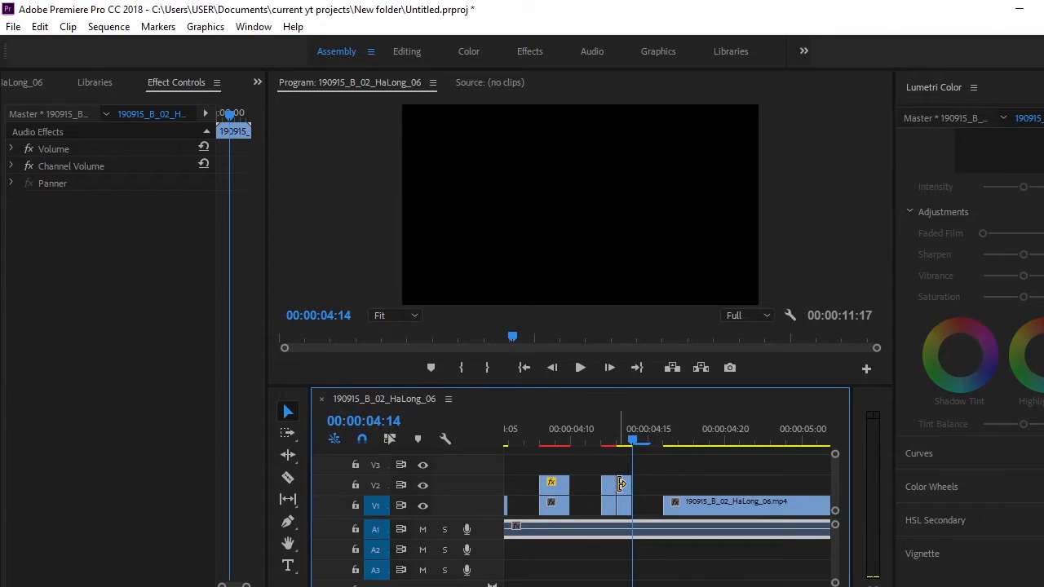
# Duplicate the one-frame piece at 00:00:04:13 onto V2 and, with the playhead on that frame, bring up the effects library.
pyautogui.click(622, 484)
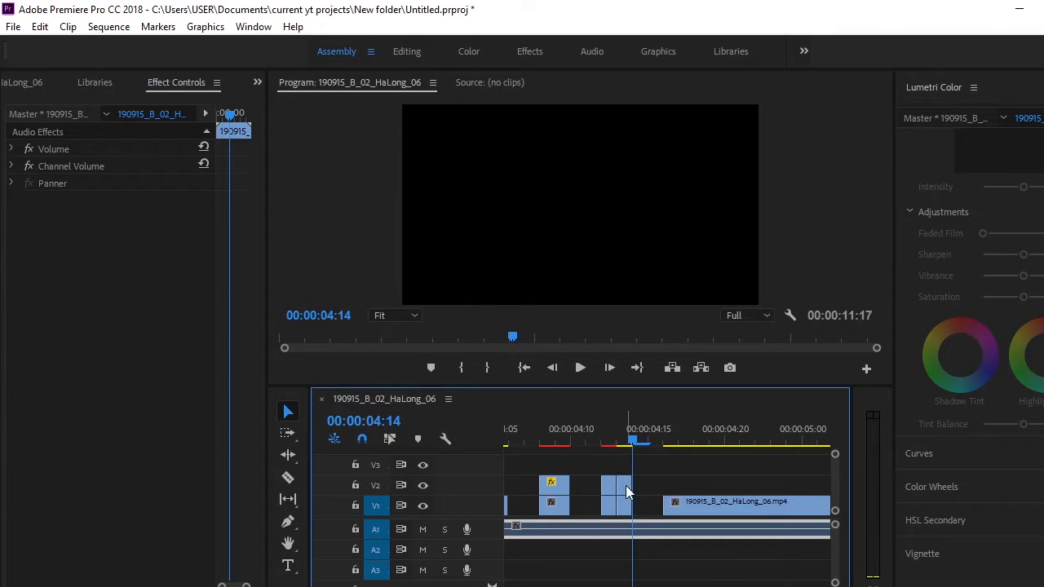
pyautogui.click(620, 442)
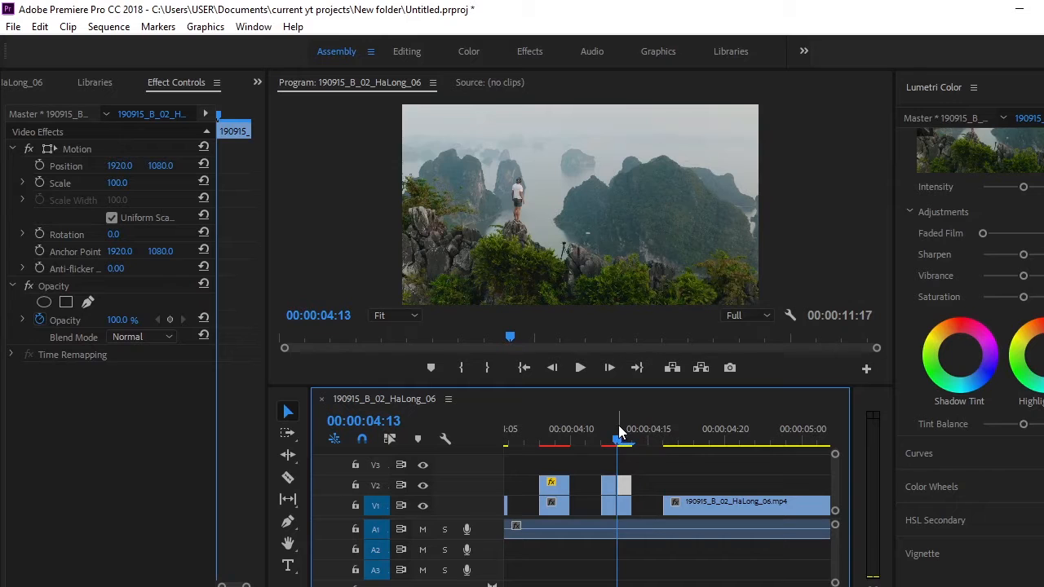
pyautogui.click(257, 82)
pyautogui.click(205, 26)
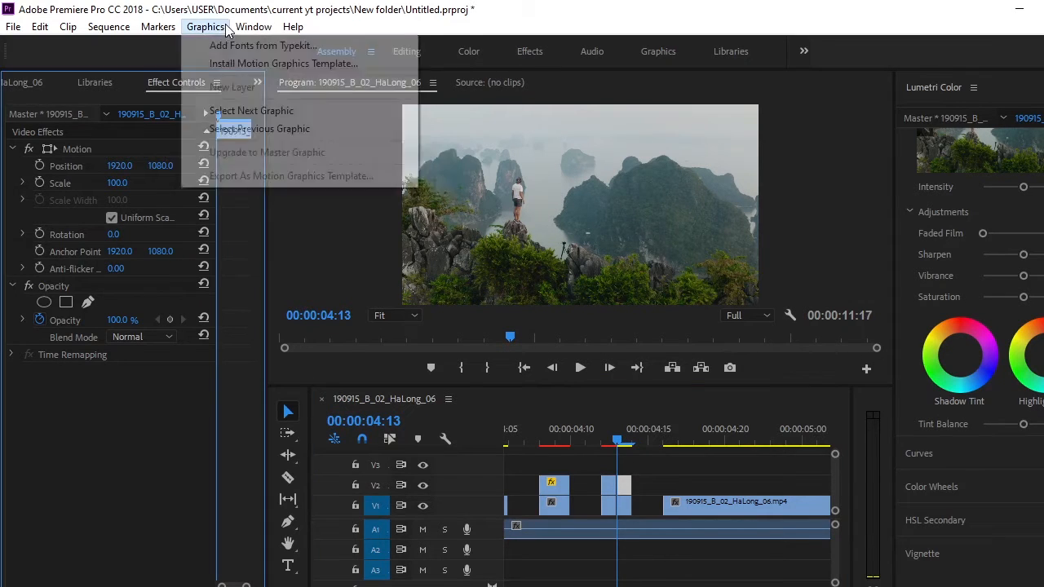
pyautogui.moveTo(257, 26)
pyautogui.click(293, 315)
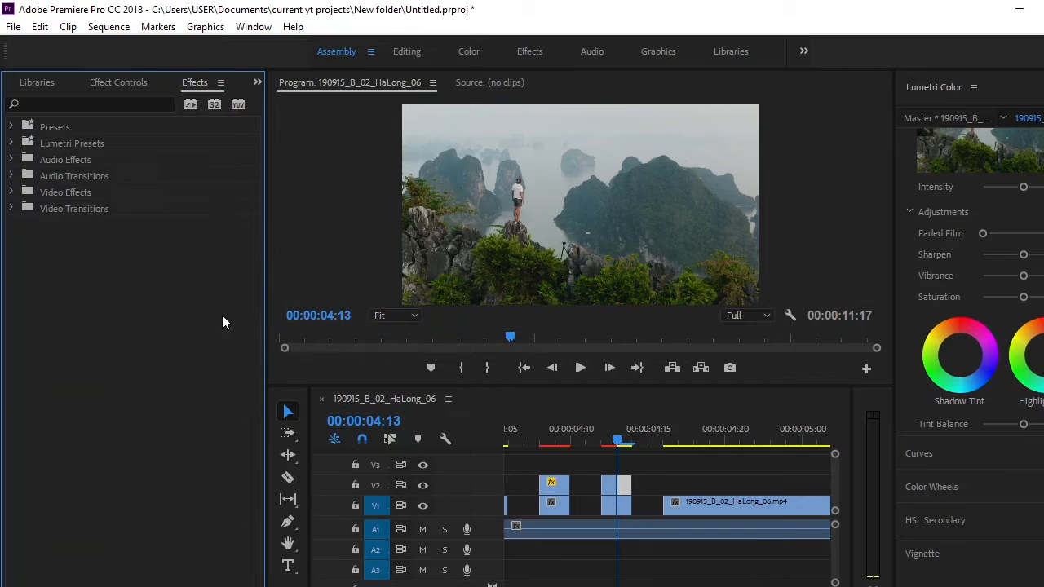
# Apply the Arithmetic effect to the V2 copy at 00:00:04:13 and bring up its effect settings.
pyautogui.click(61, 104)
pyautogui.write('arithmetic')
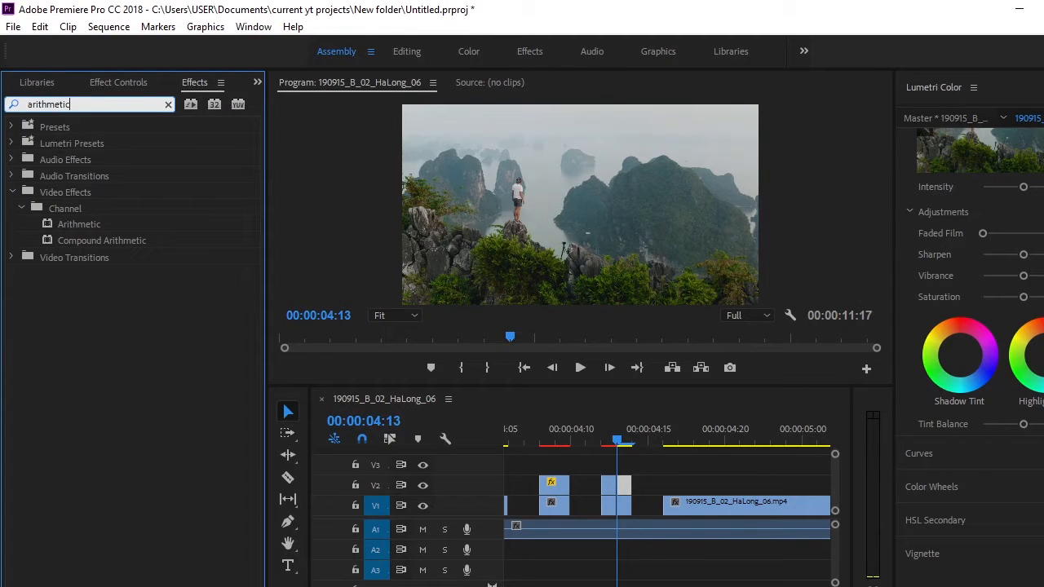
pyautogui.moveTo(77, 225); pyautogui.dragTo(638, 476)
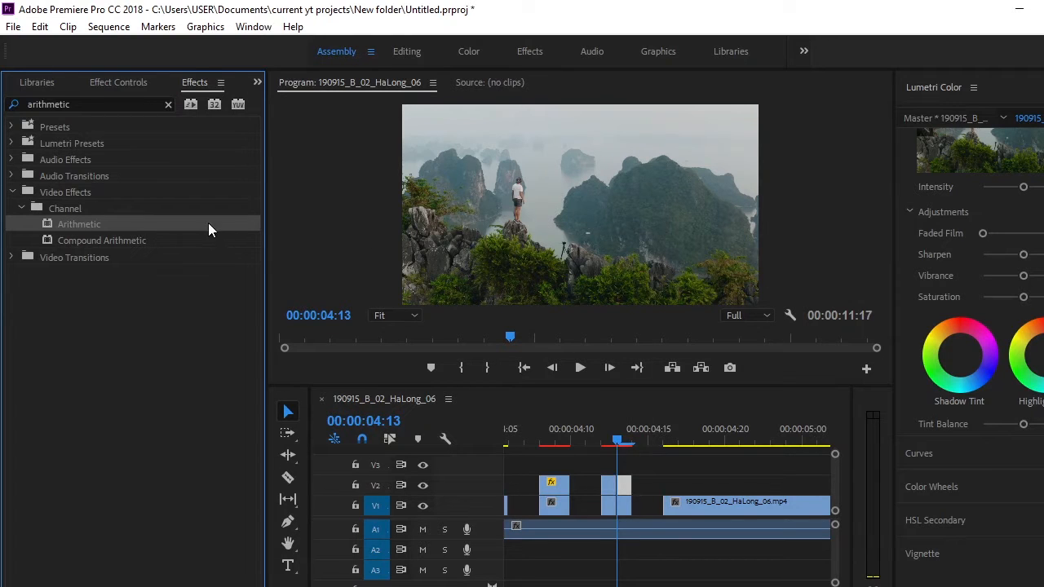
pyautogui.click(118, 83)
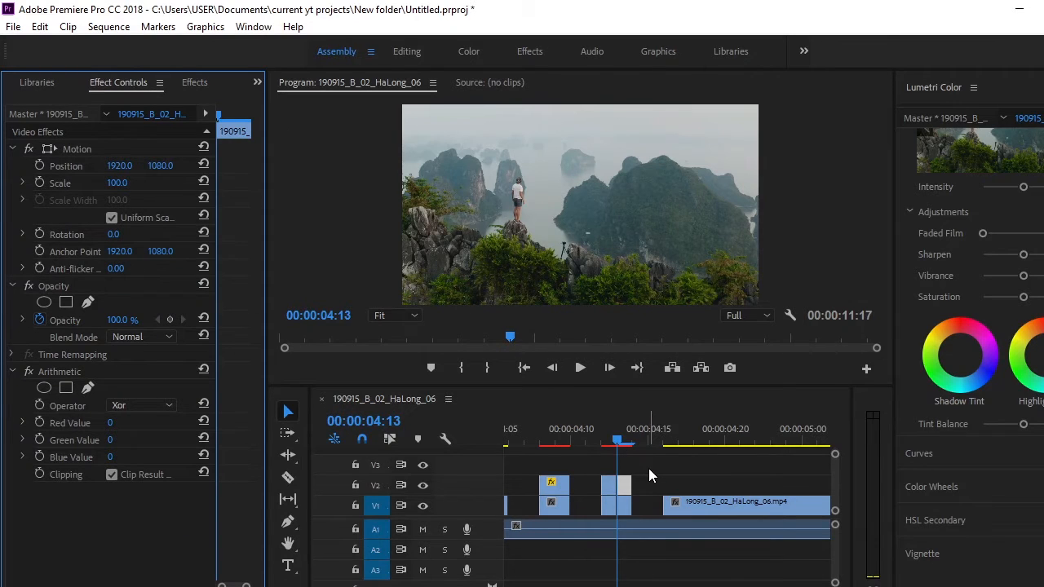
# Play back the cut section from the gap at 00:00:04:07.
pyautogui.press('space')
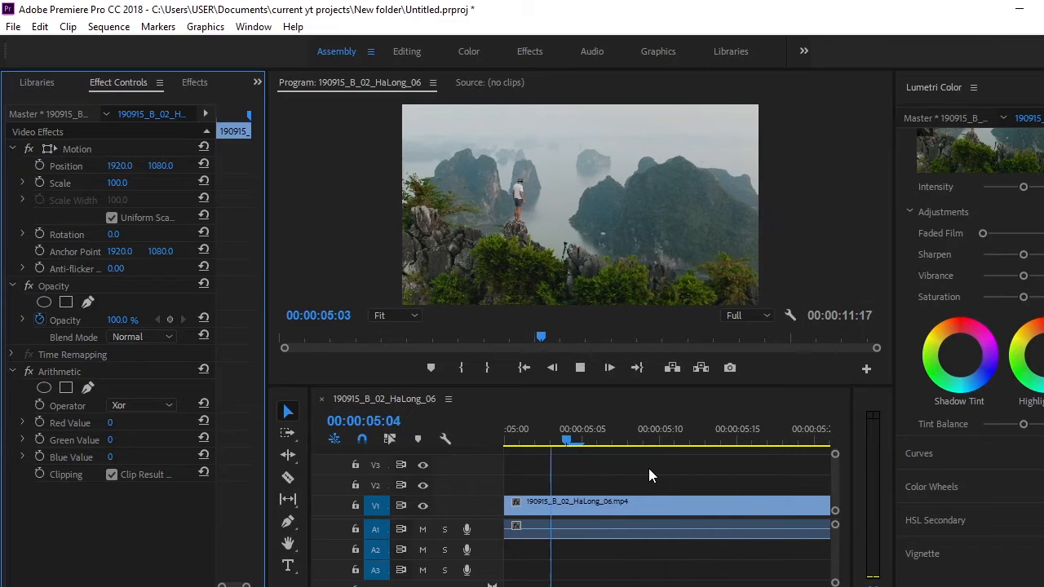
pyautogui.press('space')
pyautogui.moveTo(679, 439); pyautogui.dragTo(618, 433)
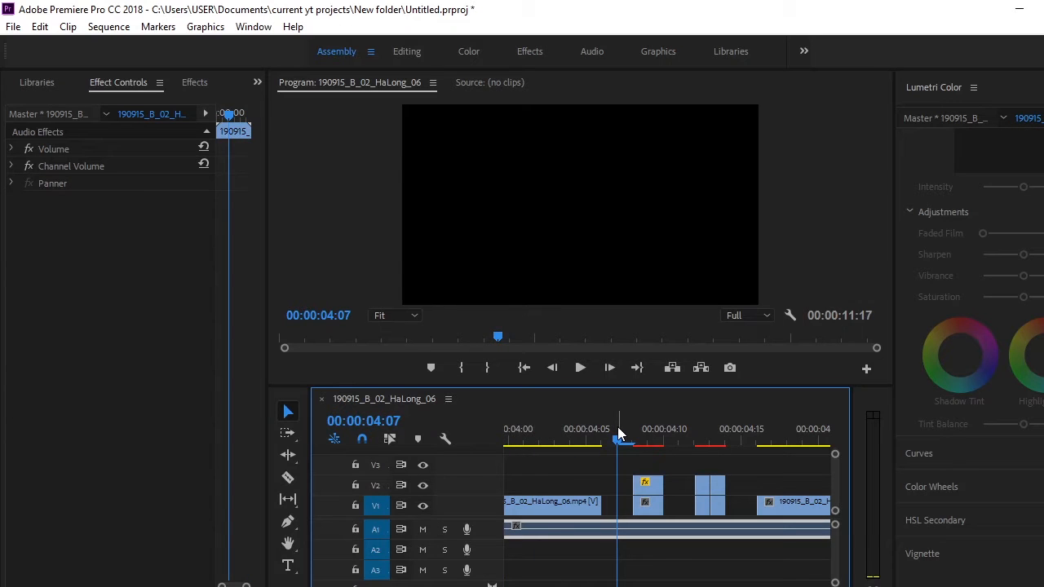
pyautogui.press('space')
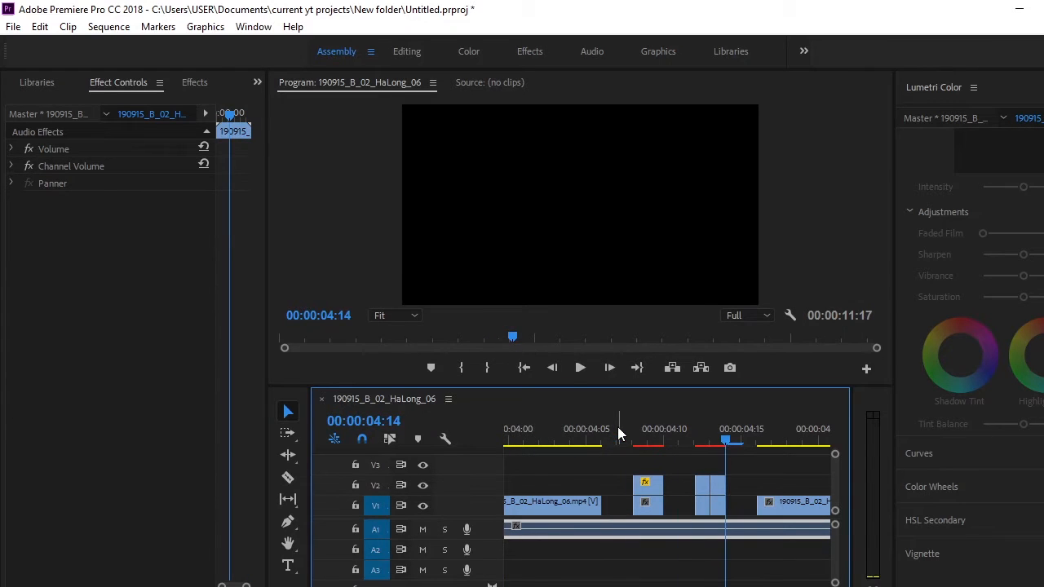
# For the V2 copy at 00:00:04:13, set the Arithmetic operator to Max and the Red Value to 49.
pyautogui.click(721, 488)
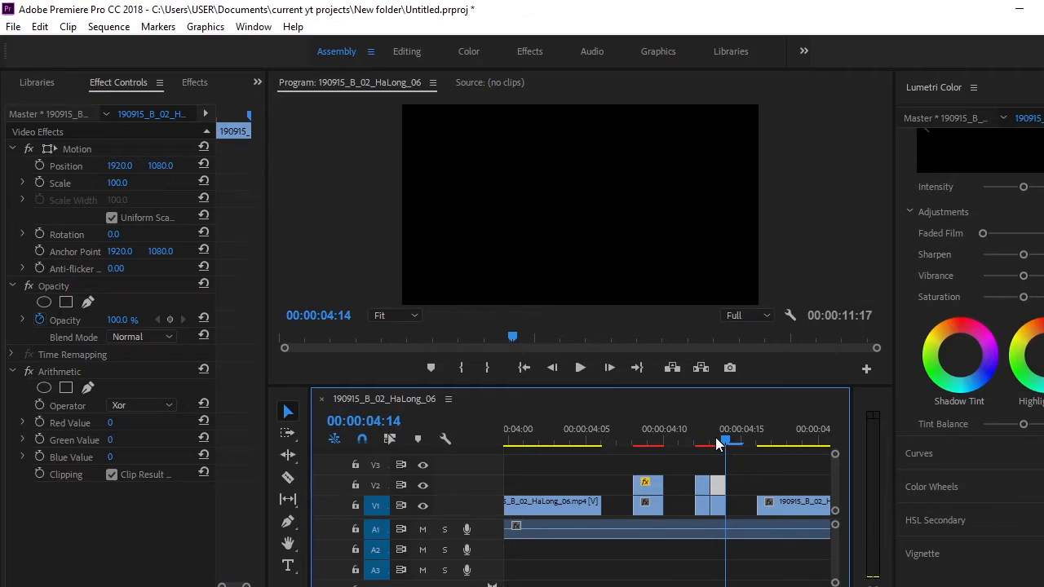
pyautogui.click(711, 445)
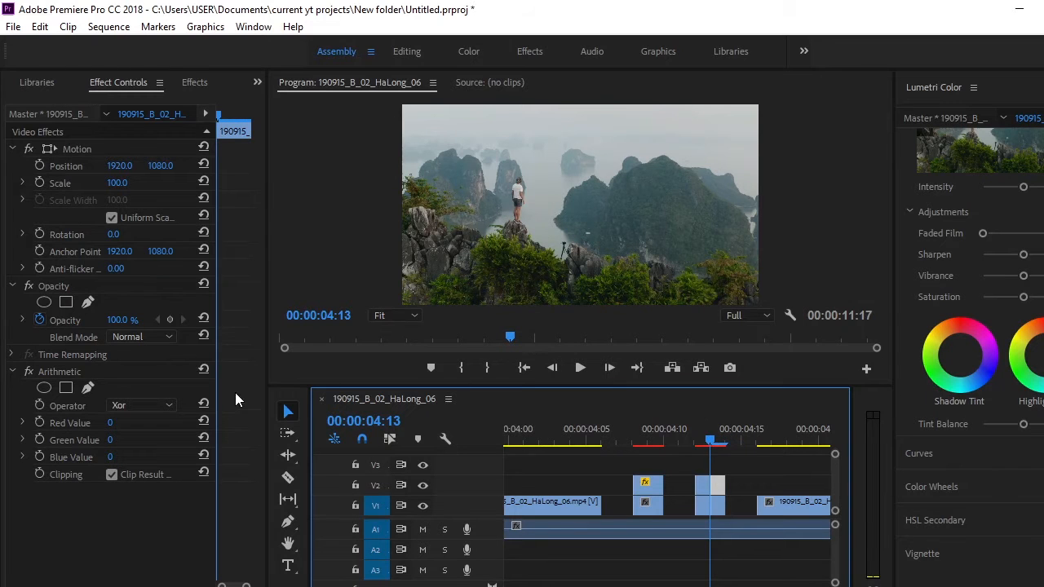
pyautogui.click(147, 408)
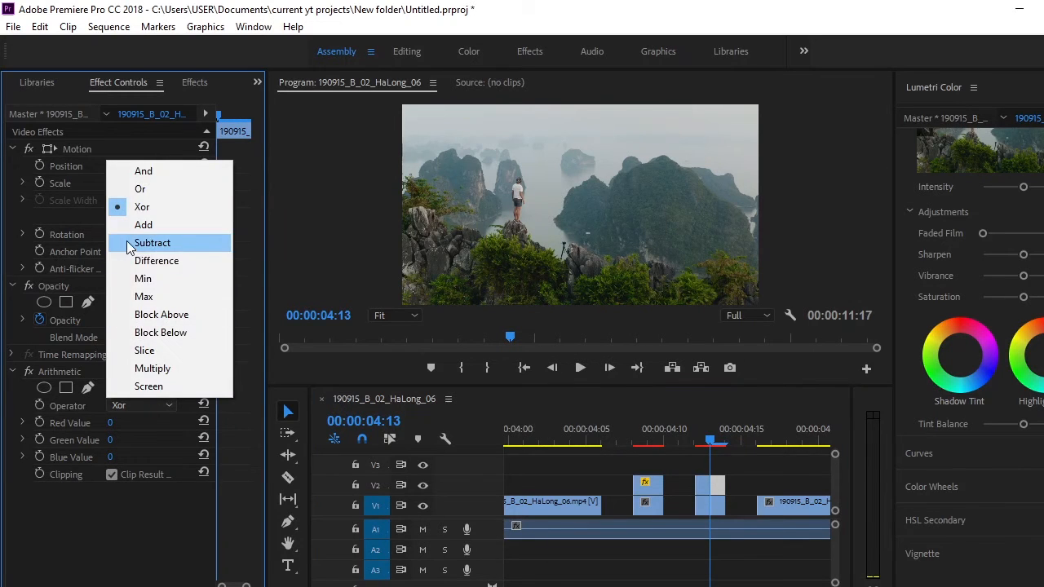
pyautogui.click(137, 298)
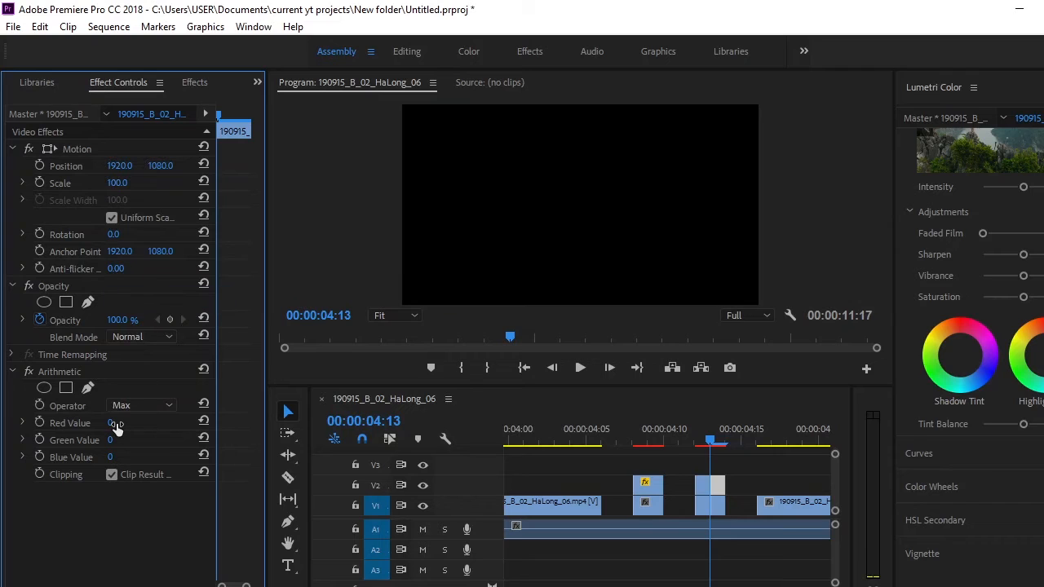
pyautogui.moveTo(116, 424); pyautogui.dragTo(133, 424)
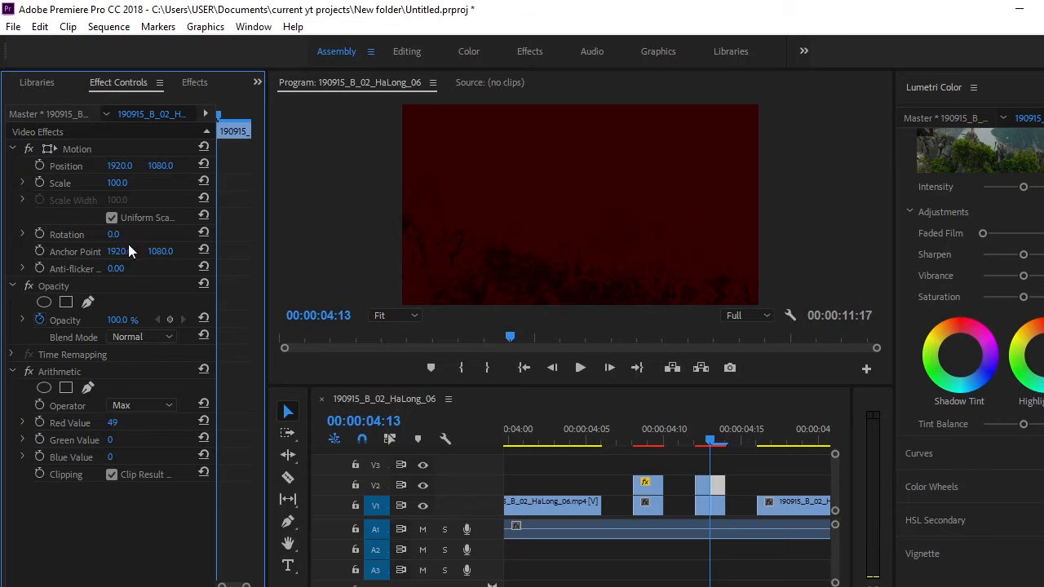
# Set the blend mode of the V2 copy at 00:00:04:13 to Linear Dodge (Add) and compare the frame with the preceding one.
pyautogui.click(139, 336)
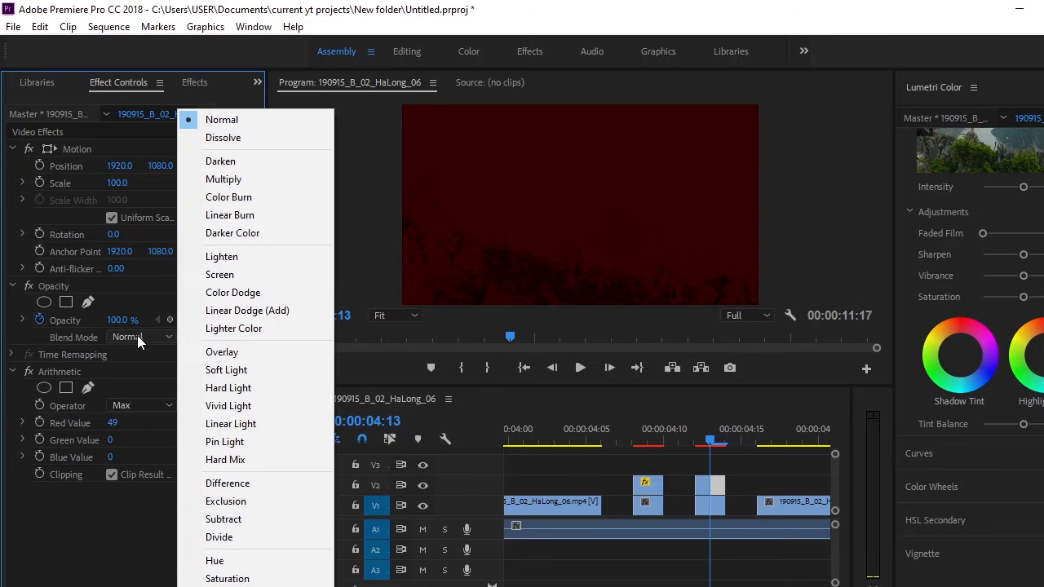
pyautogui.click(210, 312)
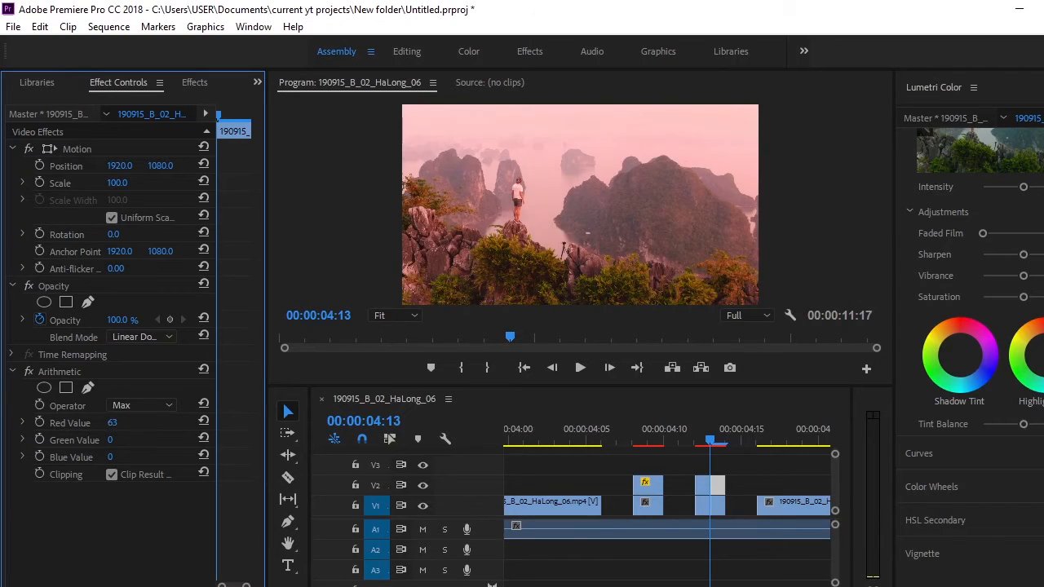
pyautogui.click(695, 441)
pyautogui.click(712, 438)
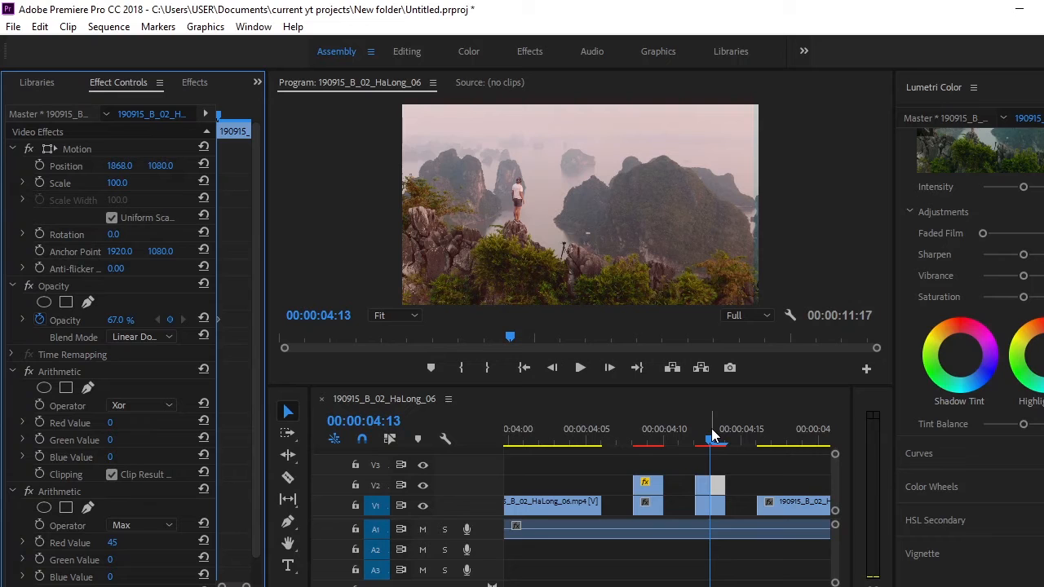
# Cut the A1 audio at 00:00:04:06 and 00:00:04:16 and delete the piece between the cuts.
pyautogui.scroll(1, 713, 439)
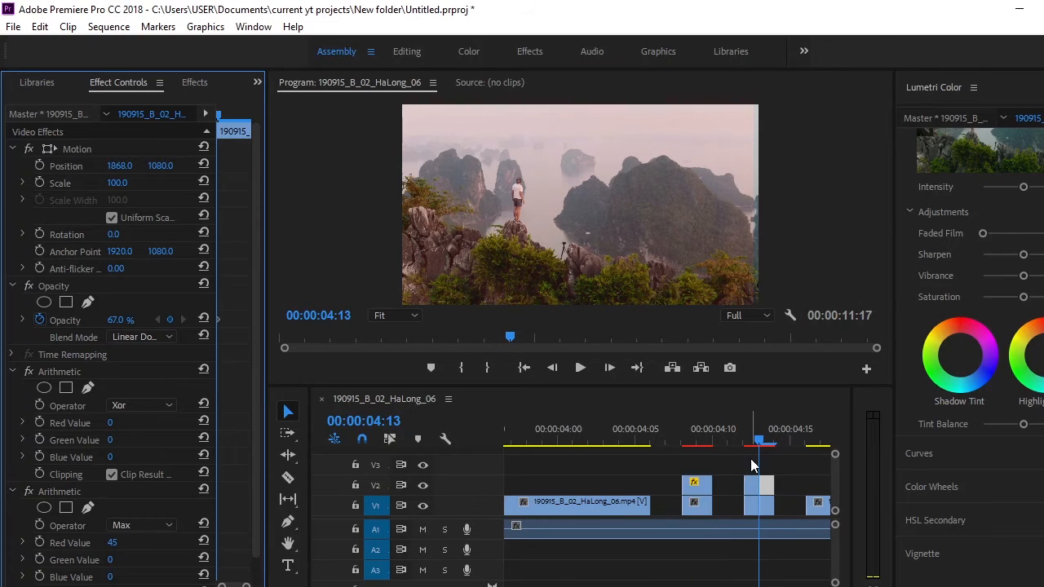
pyautogui.click(636, 440)
pyautogui.click(653, 445)
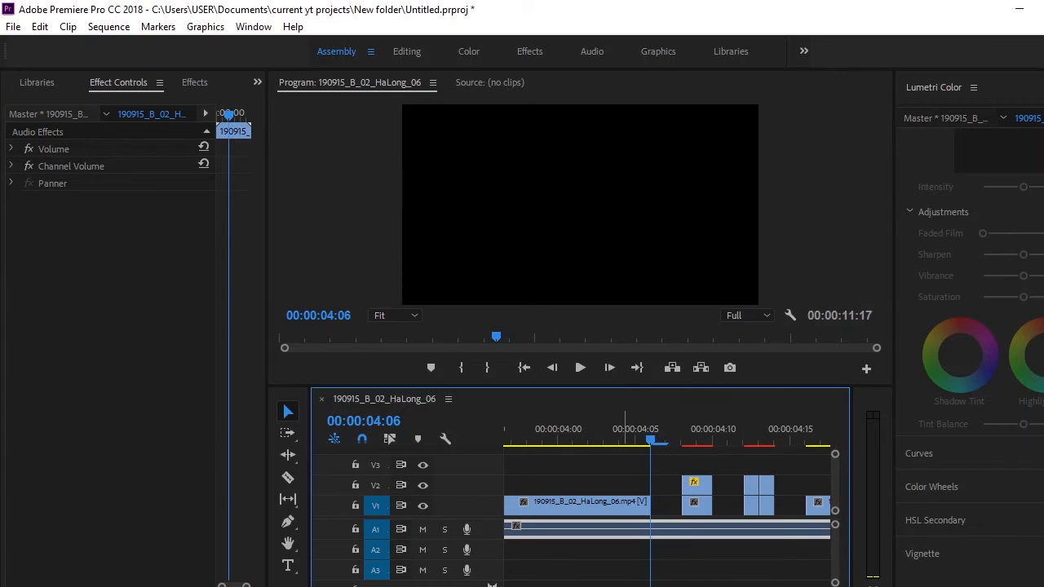
pyautogui.press('c')
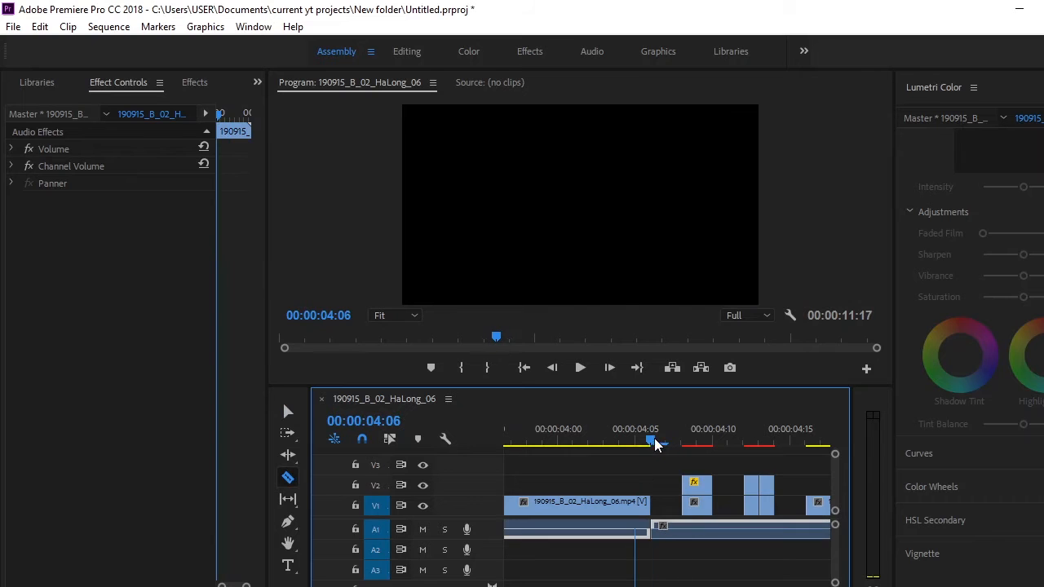
pyautogui.moveTo(652, 438); pyautogui.dragTo(813, 455)
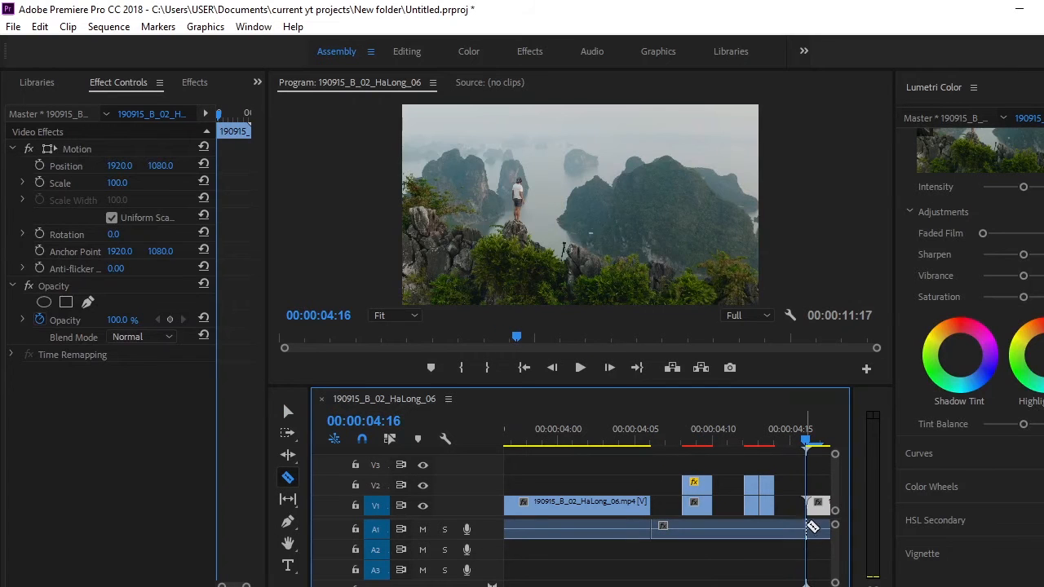
pyautogui.moveTo(669, 440)
pyautogui.mouseDown()
pyautogui.moveTo(644, 443)
pyautogui.moveTo(657, 440)
pyautogui.mouseUp()
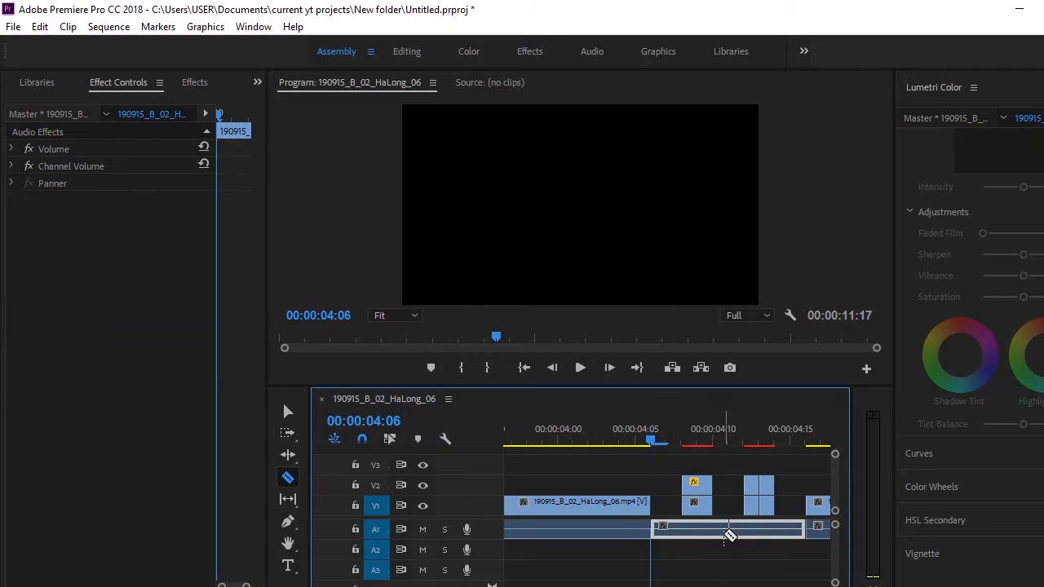
pyautogui.press('v')
pyautogui.press('Delete')
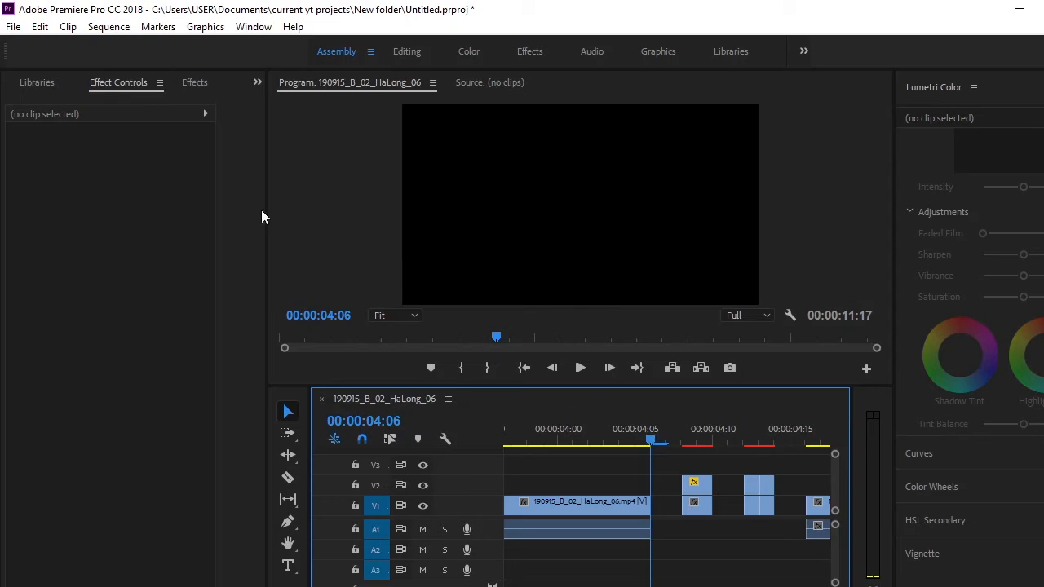
# Place Fast Glitch 1.mp3 from the project files on A2, starting at 00:00:04:06.
pyautogui.click(257, 83)
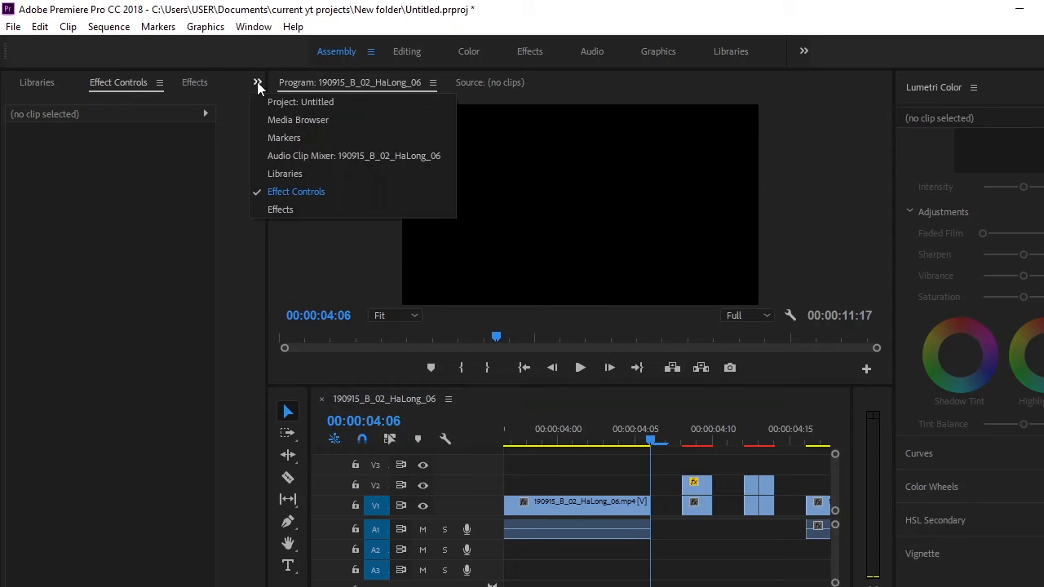
pyautogui.click(277, 102)
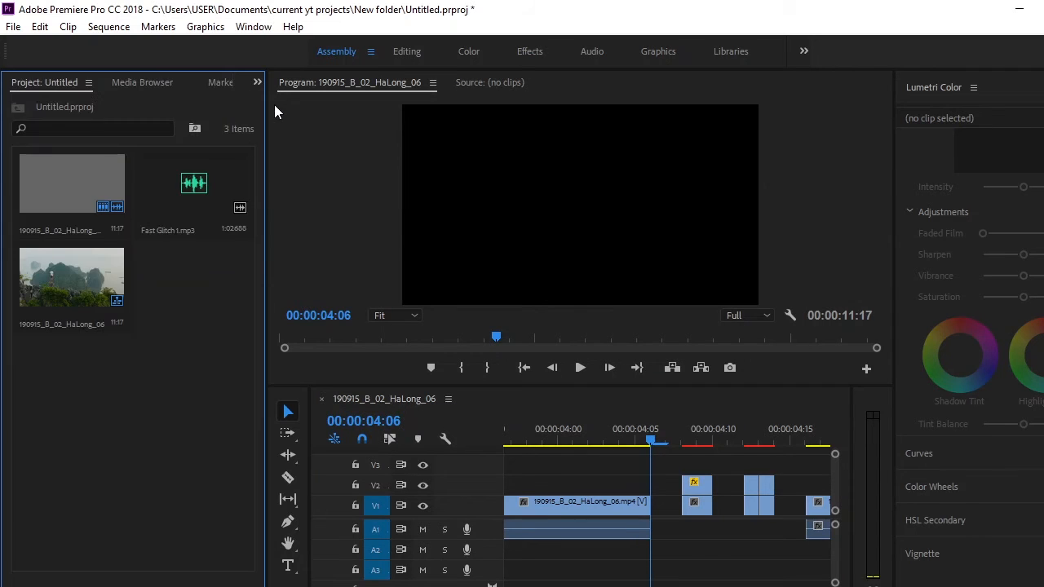
pyautogui.click(187, 195)
pyautogui.moveTo(293, 287); pyautogui.dragTo(656, 547)
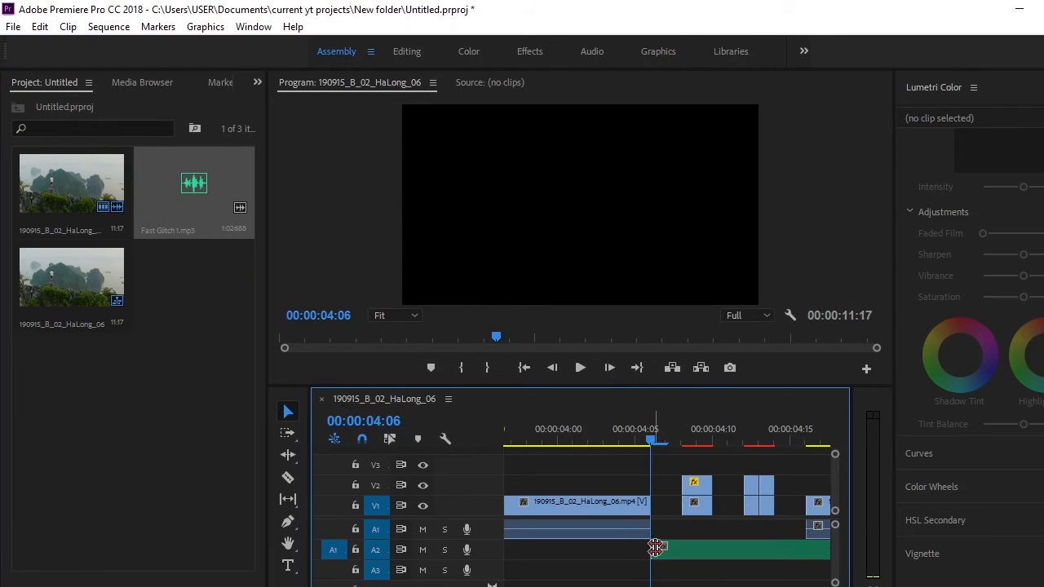
# Cut the Fast Glitch 1.mp3 audio on A2 at 00:00:04:13 and 00:00:04:21, keeping only the middle piece and deleting the rest.
pyautogui.press('c')
pyautogui.click(759, 548)
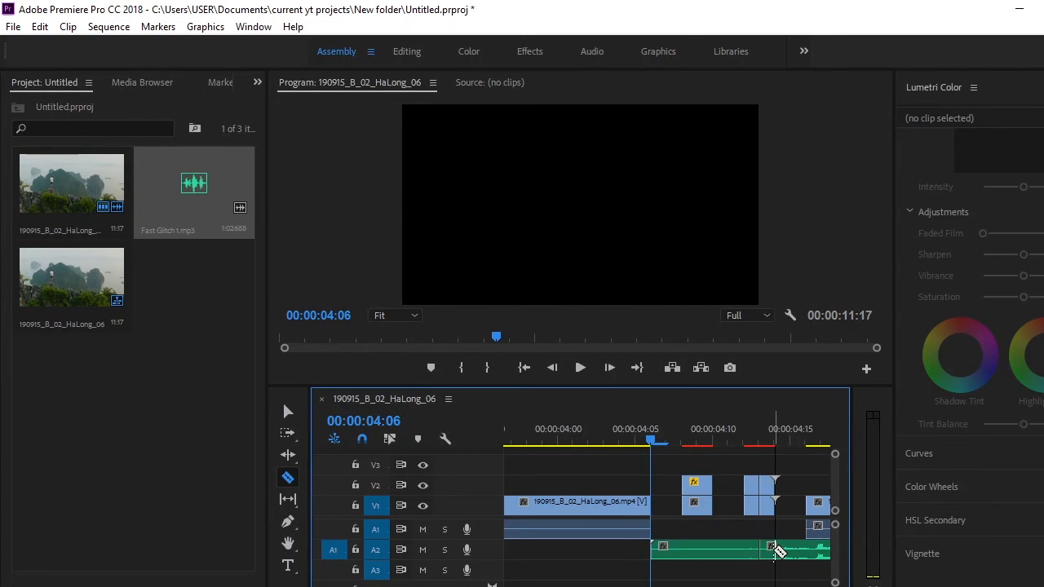
pyautogui.press('v')
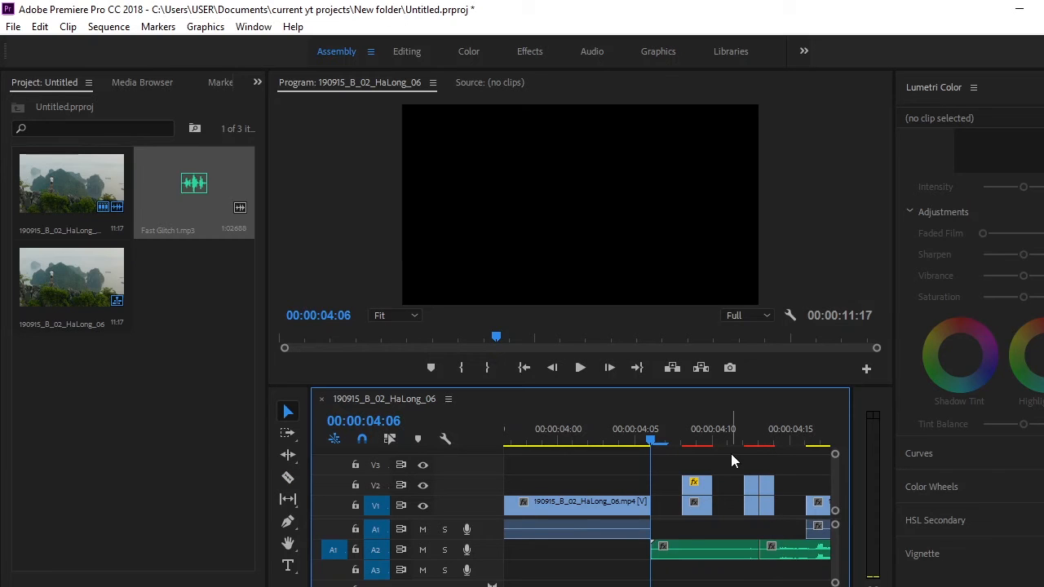
pyautogui.press('space')
pyautogui.moveTo(849, 457); pyautogui.dragTo(682, 463)
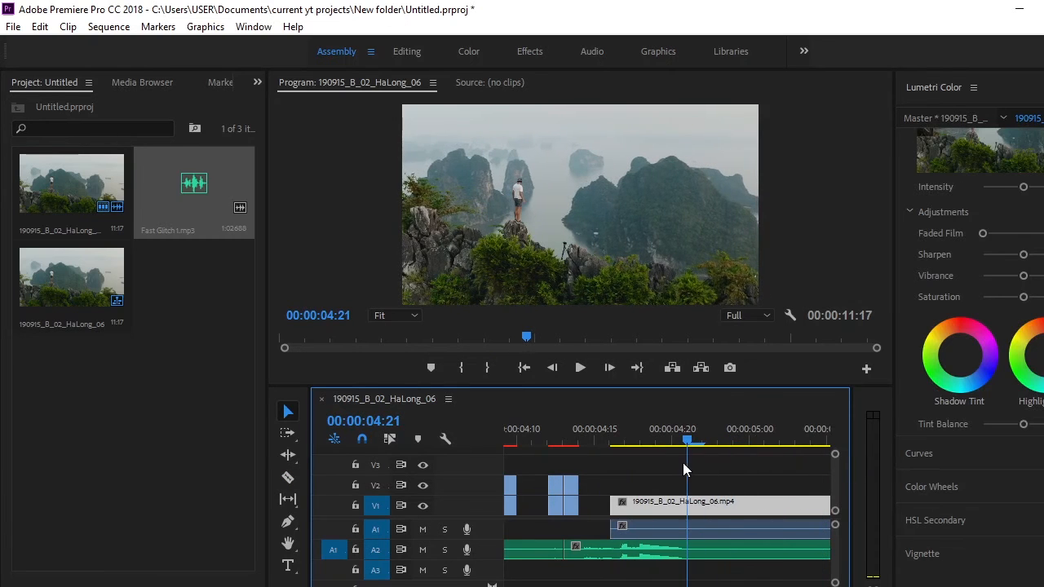
pyautogui.press('c')
pyautogui.click(689, 549)
pyautogui.press('v')
pyautogui.click(694, 550)
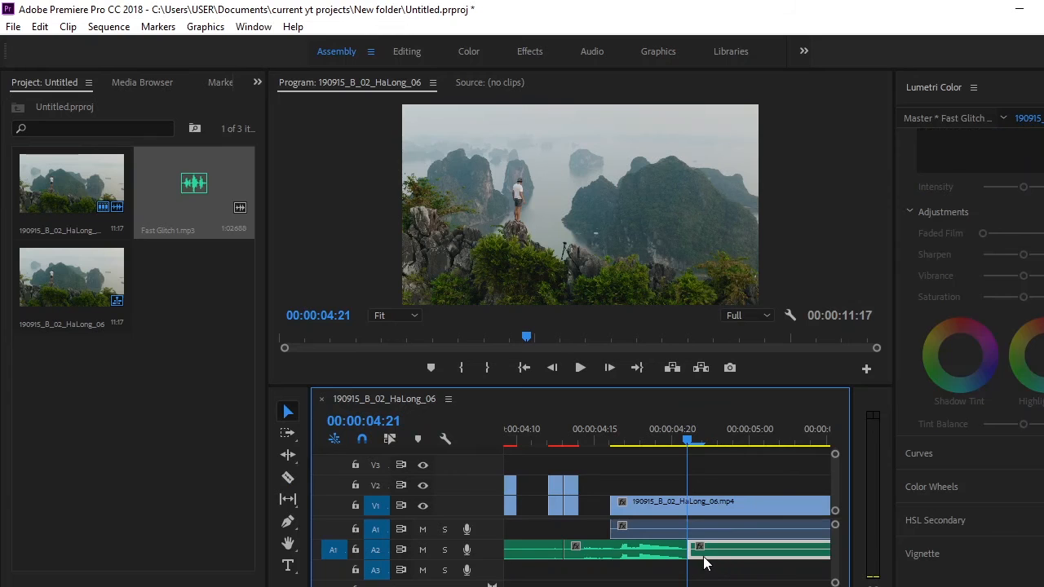
pyautogui.press('Delete')
pyautogui.click(546, 550)
pyautogui.press('Delete')
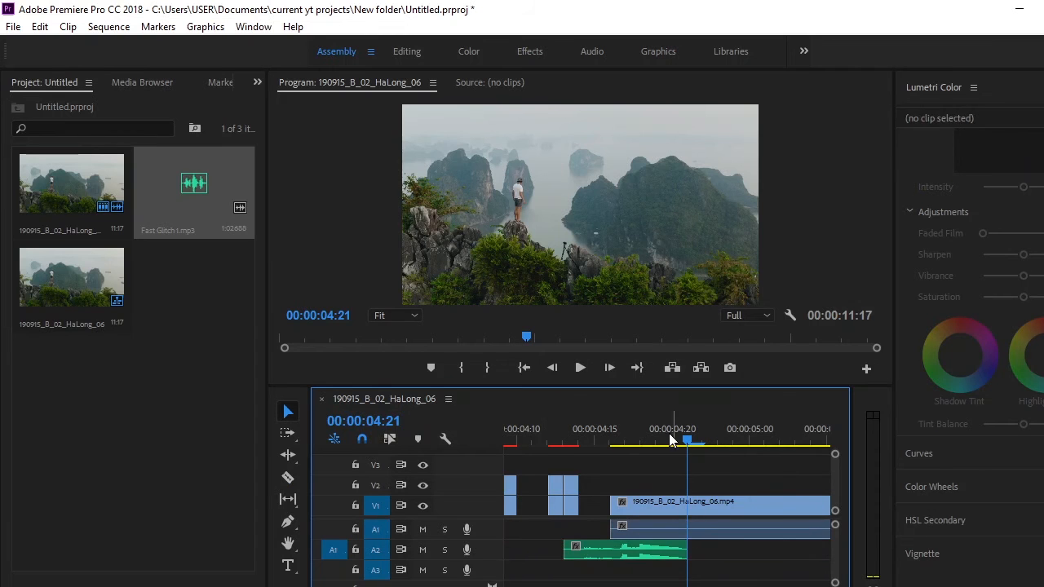
# Move the trimmed glitch sound on A2 to start at 00:00:04:05 and play back the glitch section.
pyautogui.moveTo(671, 433); pyautogui.dragTo(568, 458)
pyautogui.moveTo(693, 554); pyautogui.dragTo(569, 554)
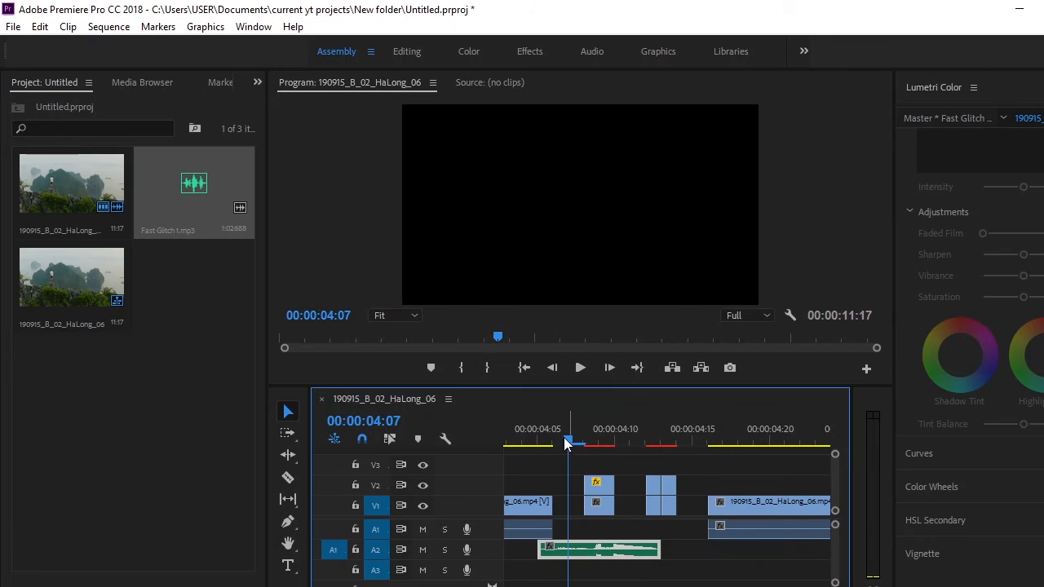
pyautogui.moveTo(564, 438); pyautogui.dragTo(544, 433)
pyautogui.press('space')
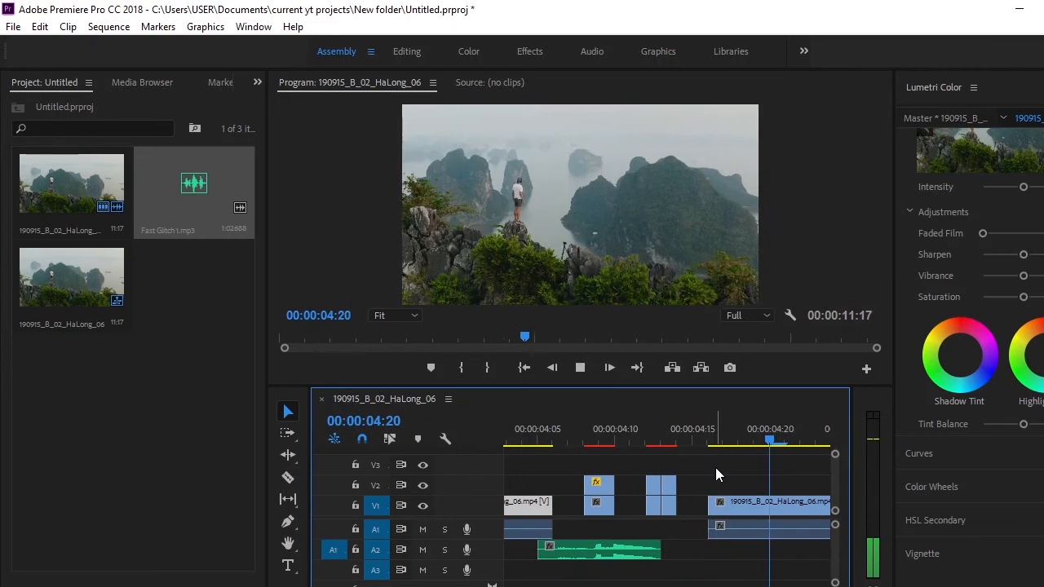
pyautogui.press('space')
pyautogui.press('space')
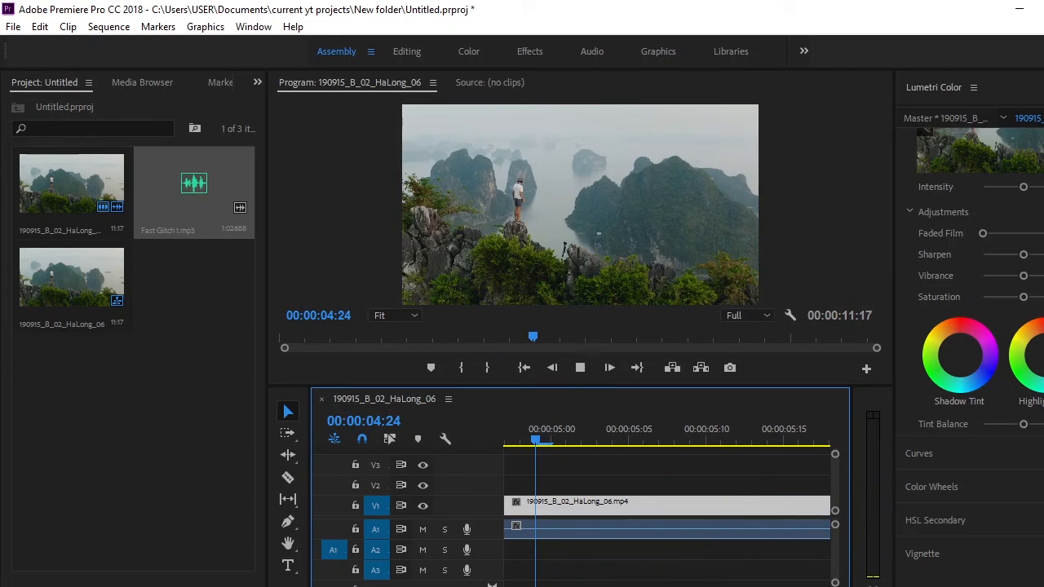
pyautogui.moveTo(470, 586); pyautogui.dragTo(465, 550)
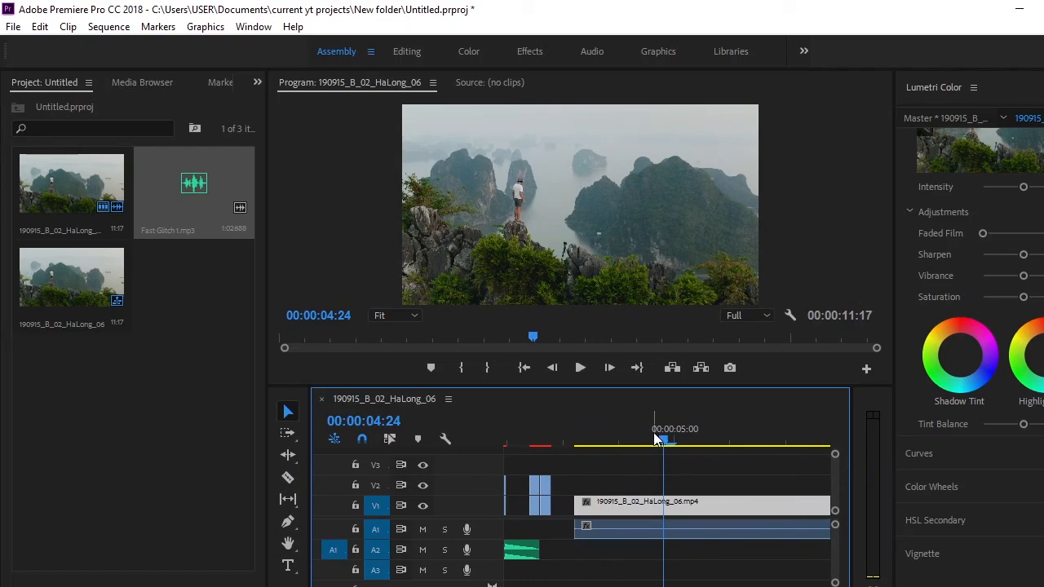
pyautogui.moveTo(653, 438); pyautogui.dragTo(552, 444)
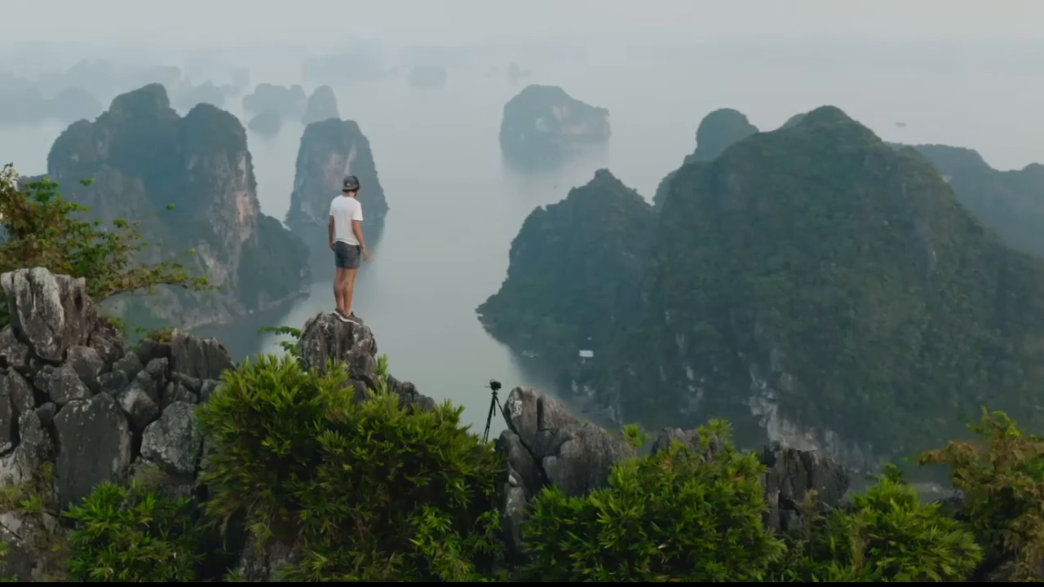